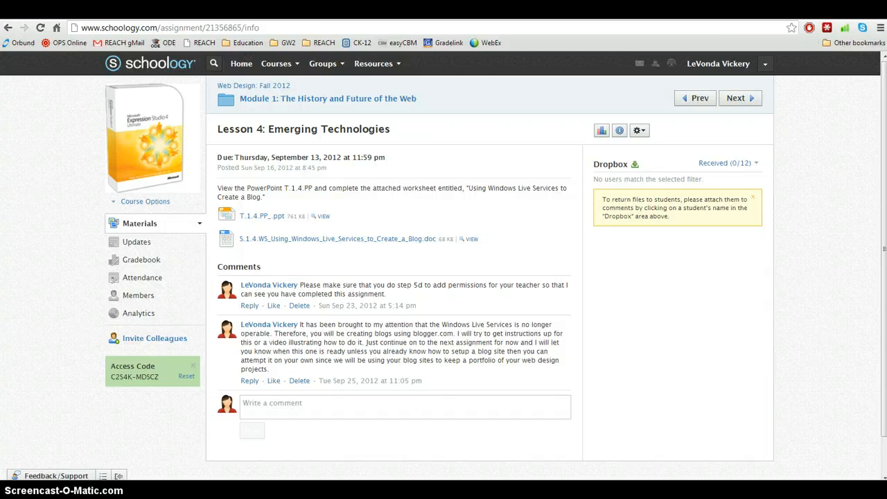
{"action": "left_click", "coordinate": [728, 10]}
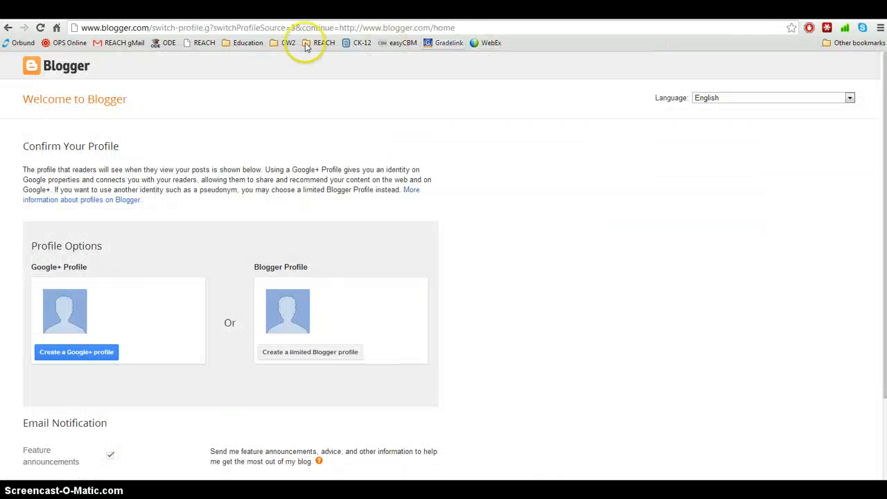
{"action": "left_click", "coordinate": [246, 27]}
{"action": "type", "text": "blogger.com"}
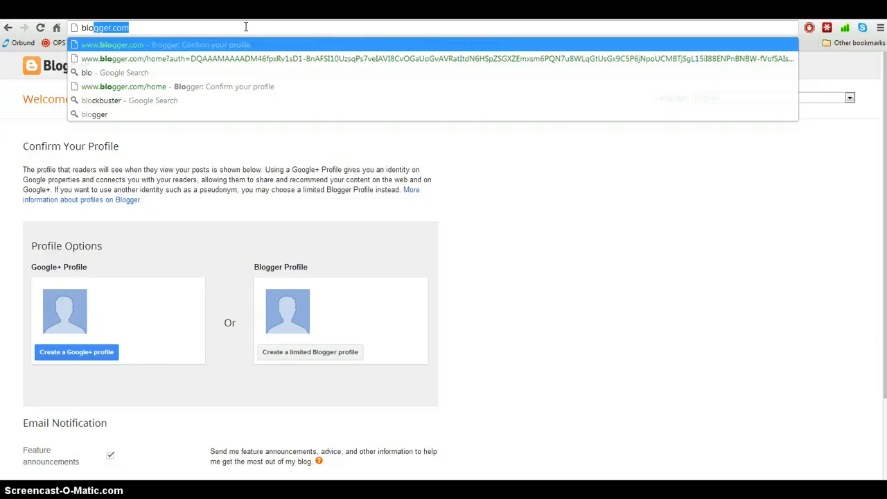
{"action": "left_click_drag", "start_coordinate": [190, 28], "coordinate": [62, 29]}
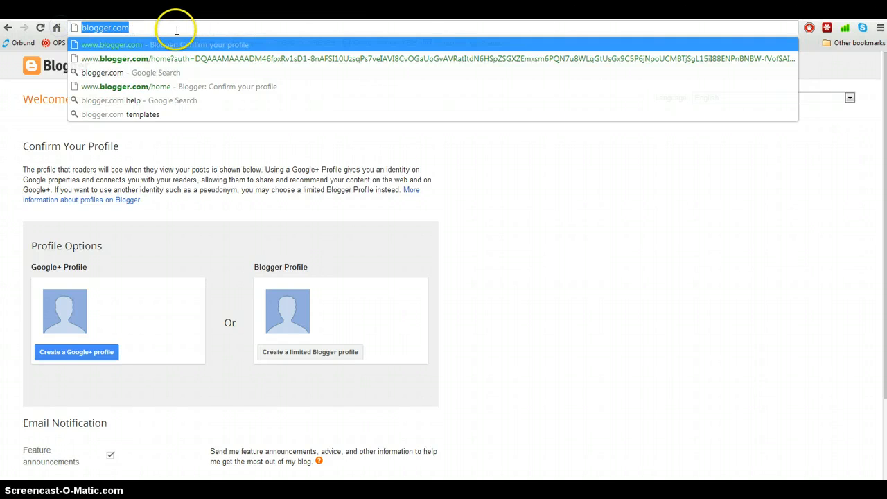
{"action": "key", "text": "Return"}
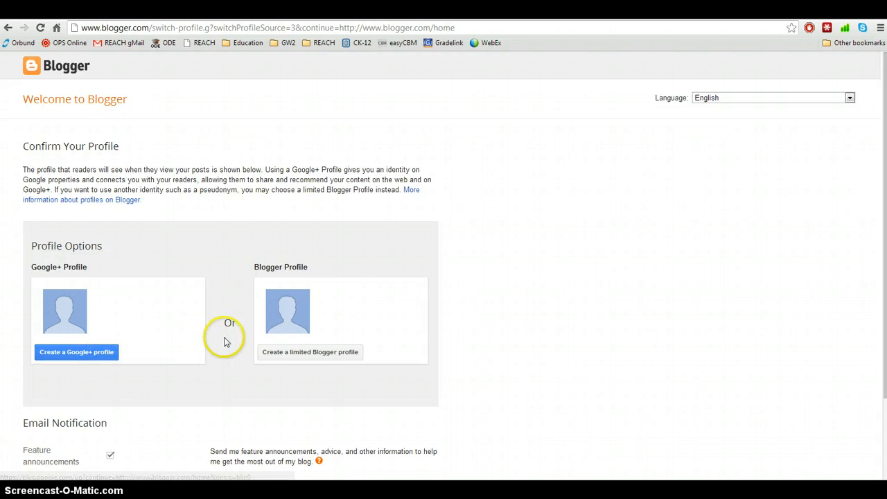
- Create a limited Blogger profile with the owner's display name and continue into Blogger
{"action": "left_click", "coordinate": [291, 355]}
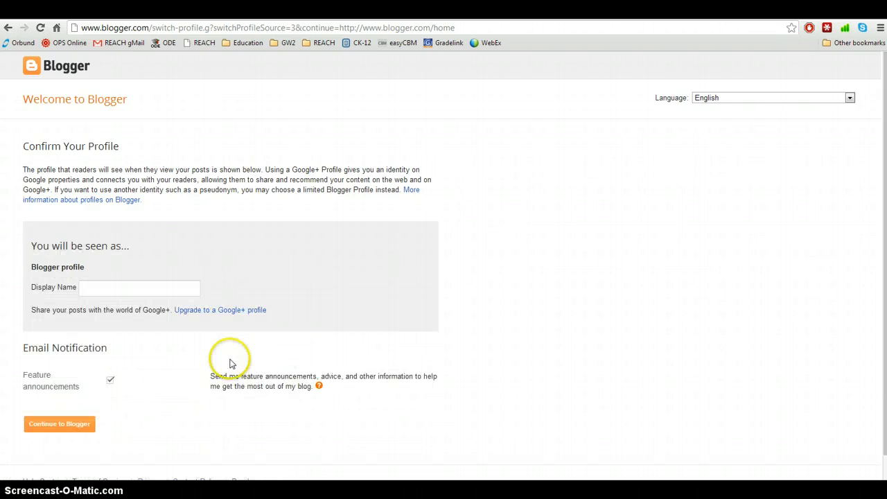
{"action": "left_click", "coordinate": [94, 288]}
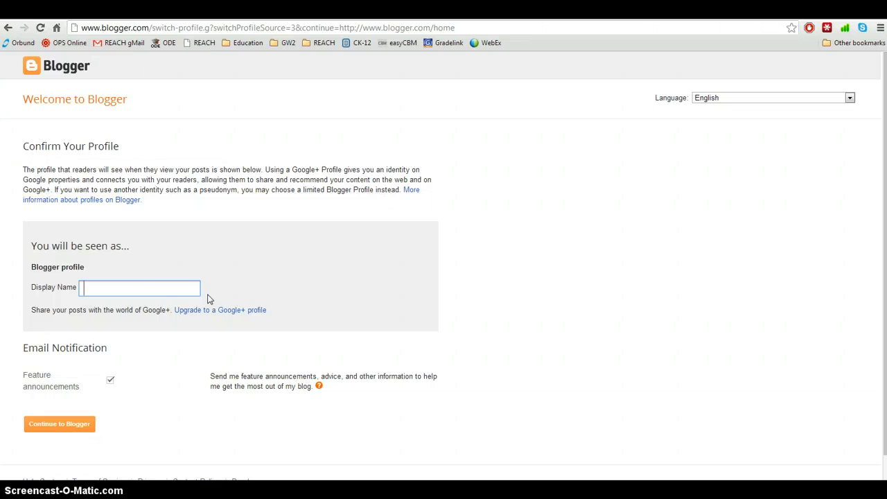
{"action": "left_click", "coordinate": [113, 291]}
{"action": "type", "text": "levonda"}
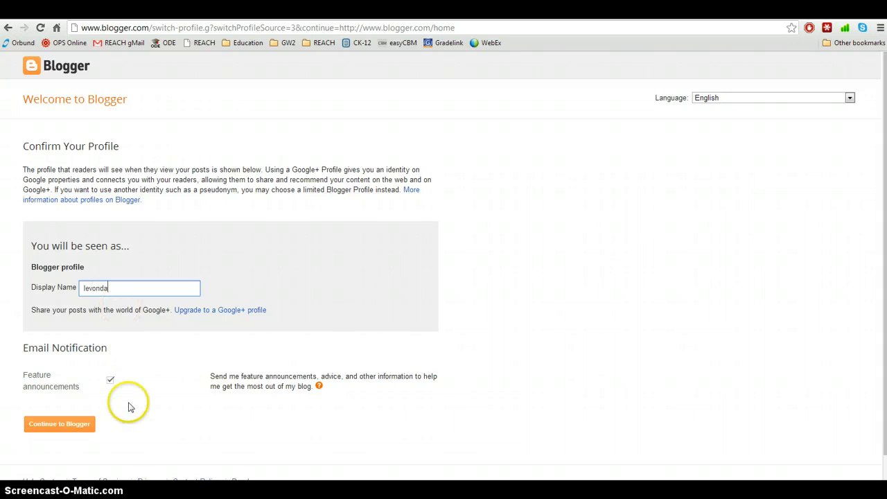
{"action": "left_click", "coordinate": [59, 431]}
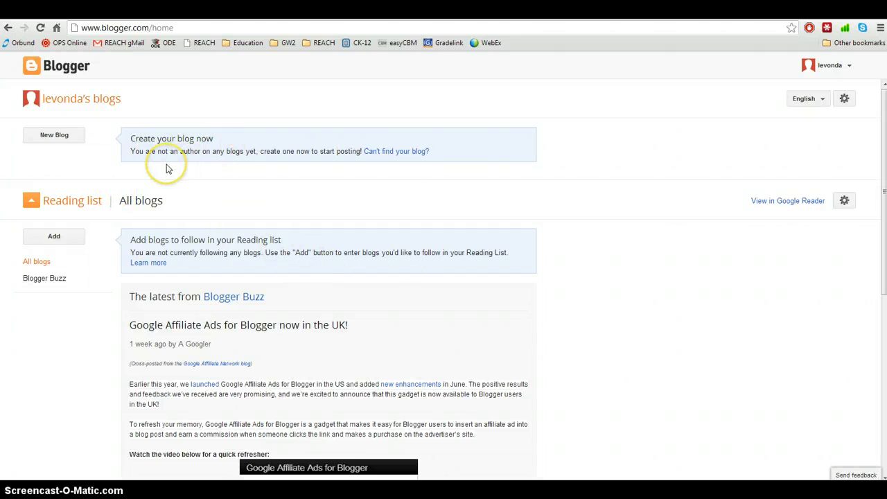
- Start a new blog titled with the owner's name followed by 's Web Design Portfolio'
{"action": "left_click", "coordinate": [52, 139]}
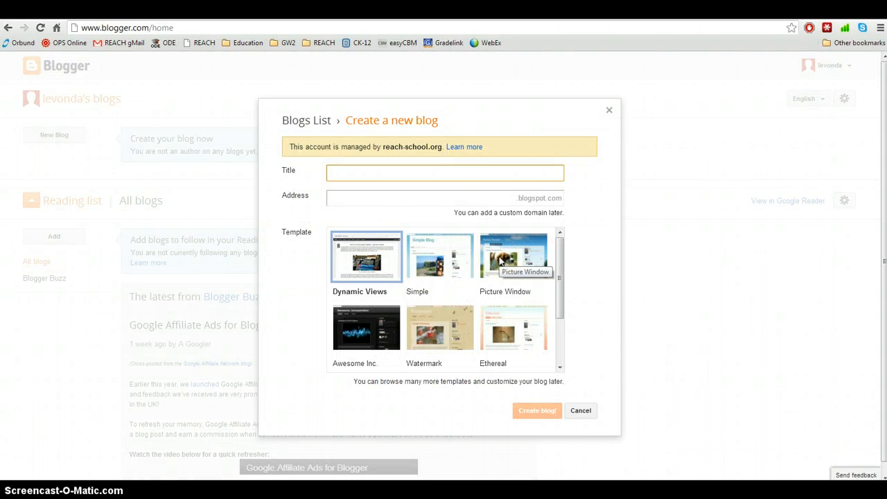
{"action": "left_click", "coordinate": [332, 177]}
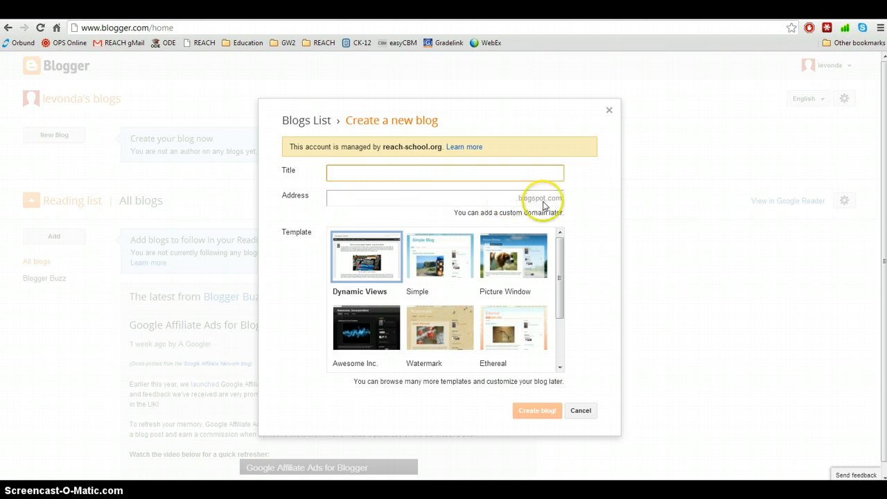
{"action": "left_click", "coordinate": [367, 174]}
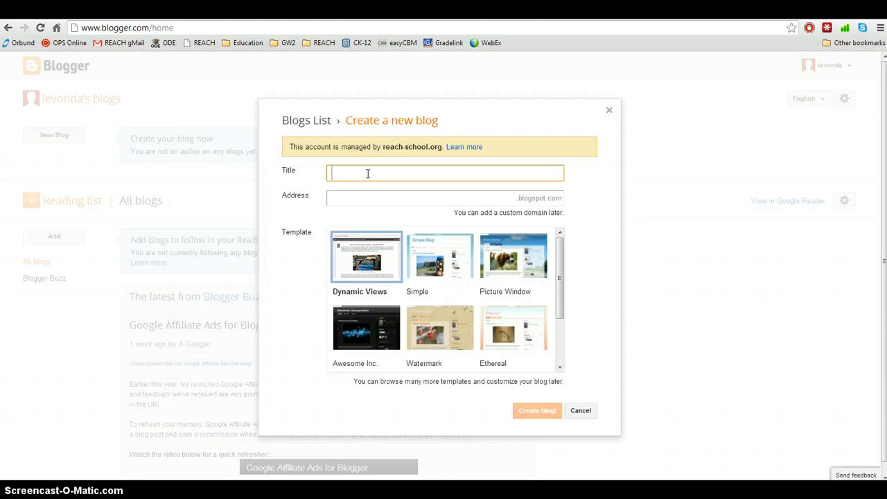
{"action": "type", "text": "Web Design Portfolio"}
{"action": "key", "text": "Home"}
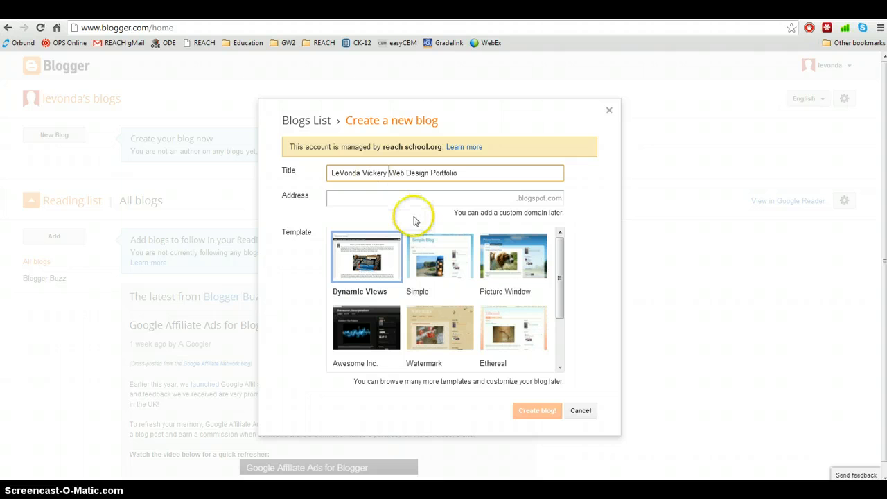
{"action": "type", "text": "'s"}
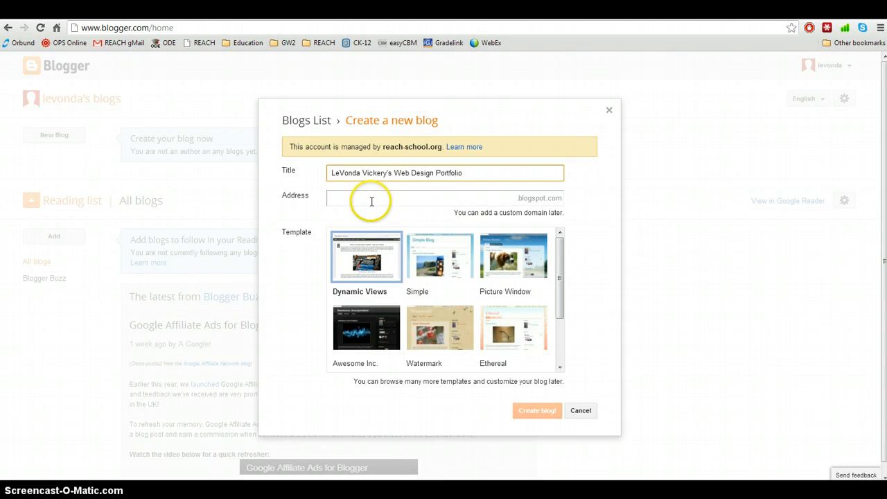
{"action": "left_click", "coordinate": [396, 199]}
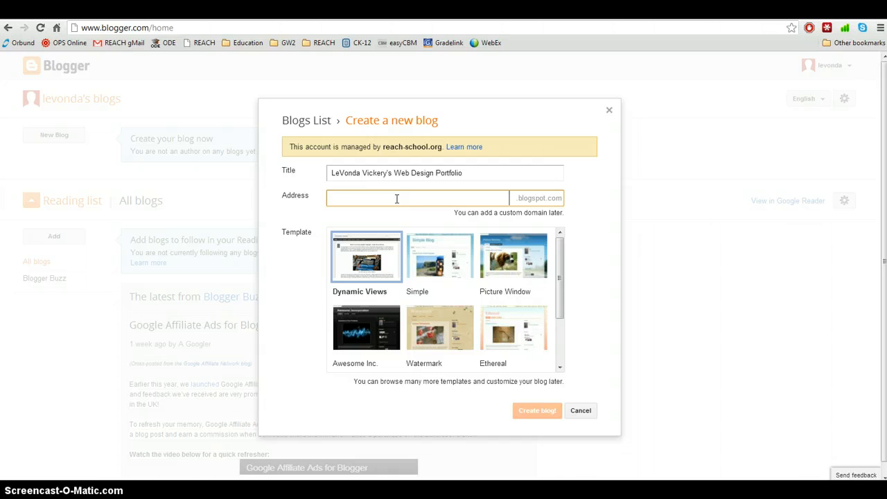
- Set the blog address to lvwdportfolio after webdesignportfolio turns out to be unavailable
{"action": "type", "text": "web"}
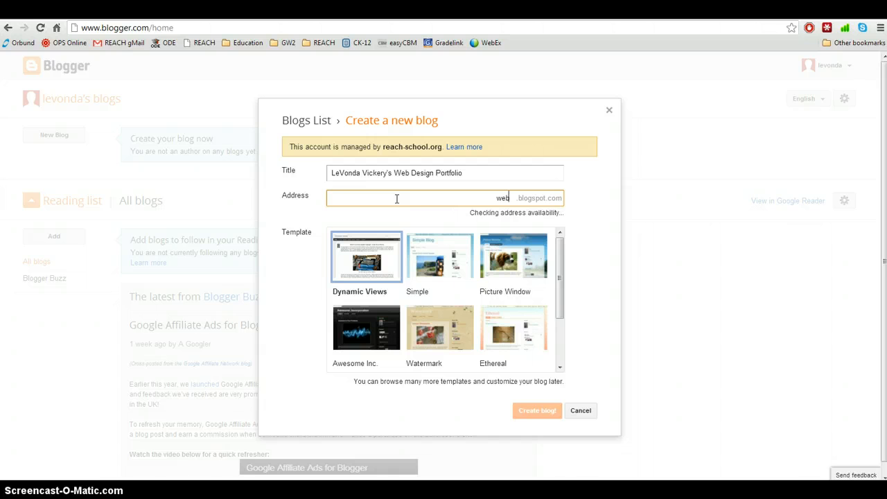
{"action": "type", "text": "designportf"}
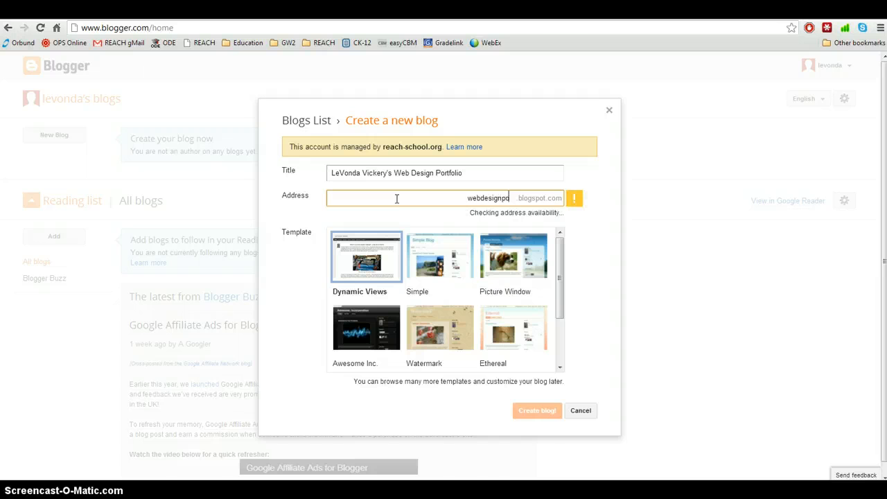
{"action": "key", "text": "BackSpace"}
{"action": "key", "text": "BackSpace"}
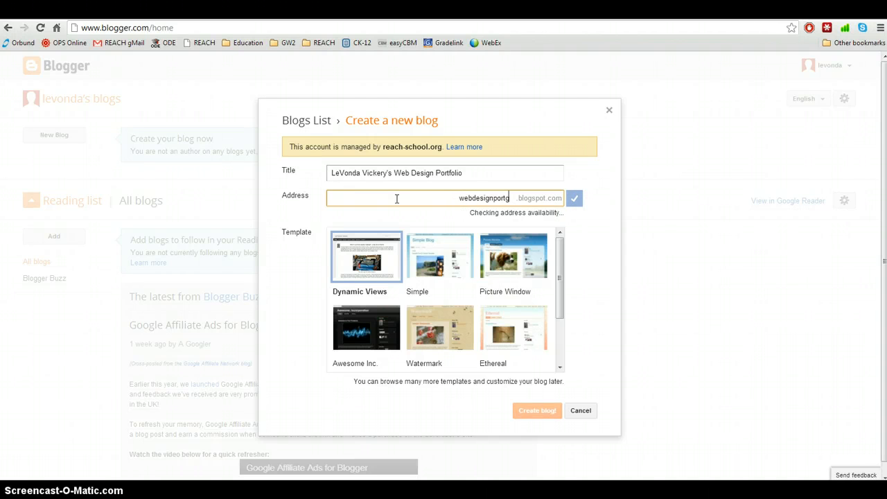
{"action": "type", "text": "folio"}
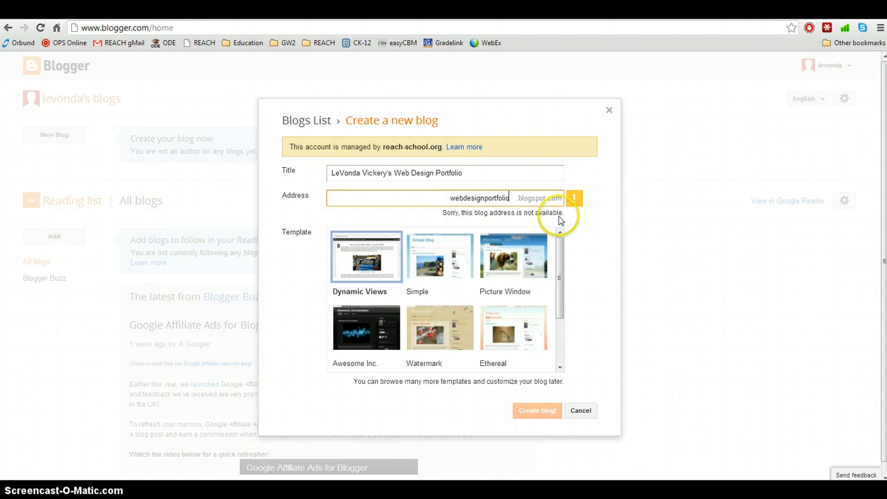
{"action": "left_click", "coordinate": [508, 198]}
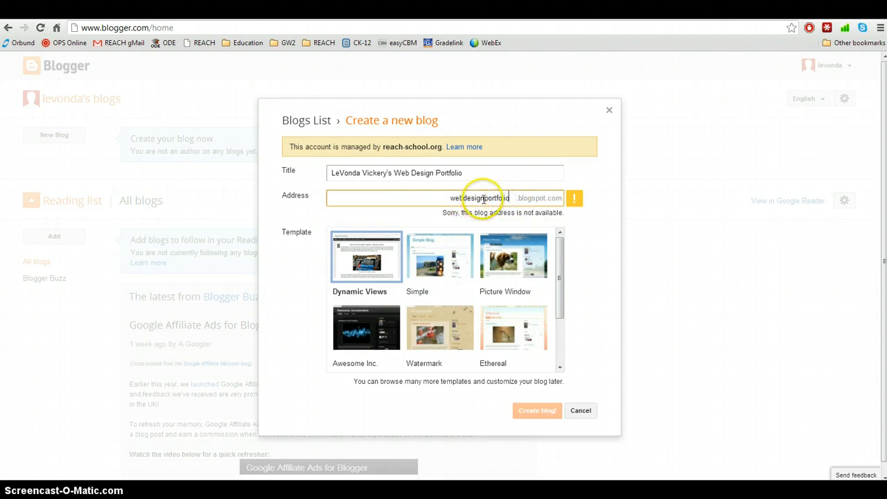
{"action": "left_click_drag", "start_coordinate": [484, 198], "coordinate": [447, 199]}
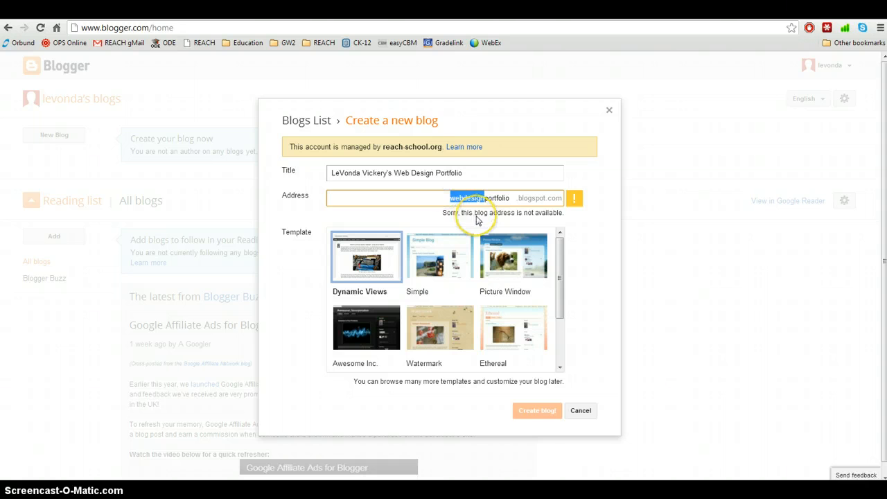
{"action": "type", "text": "lv"}
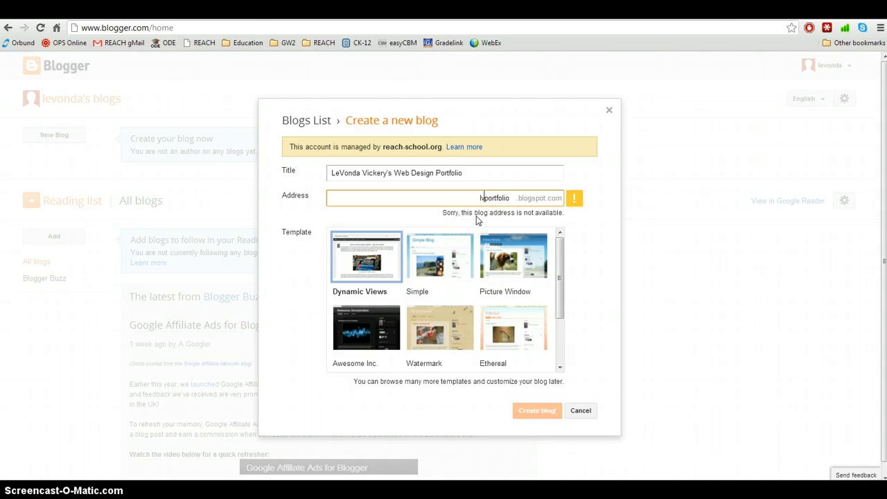
{"action": "left_click", "coordinate": [573, 199]}
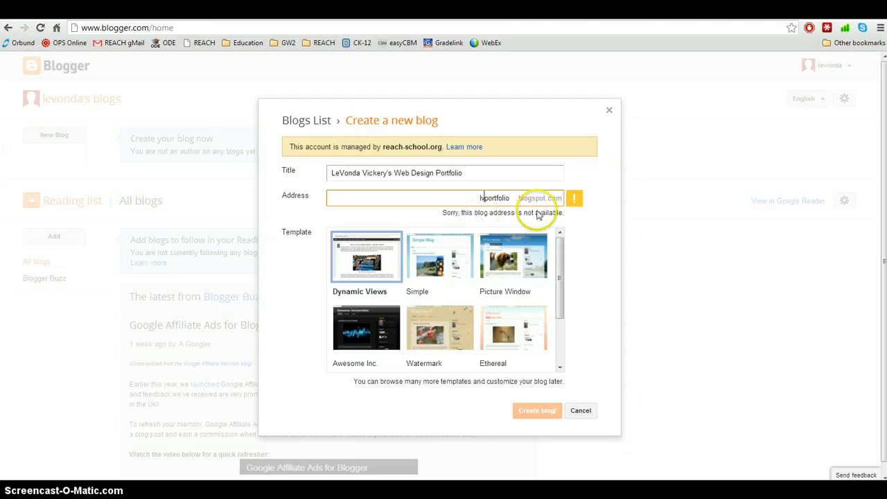
{"action": "left_click", "coordinate": [510, 198]}
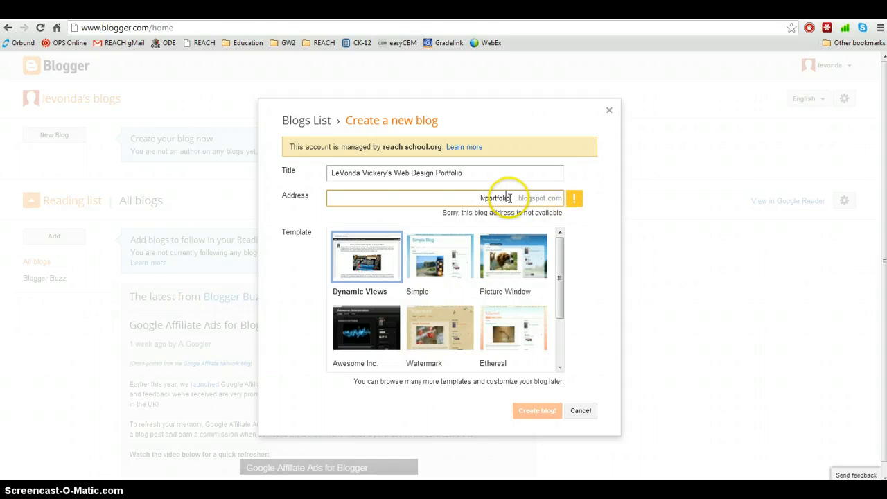
{"action": "left_click", "coordinate": [483, 199]}
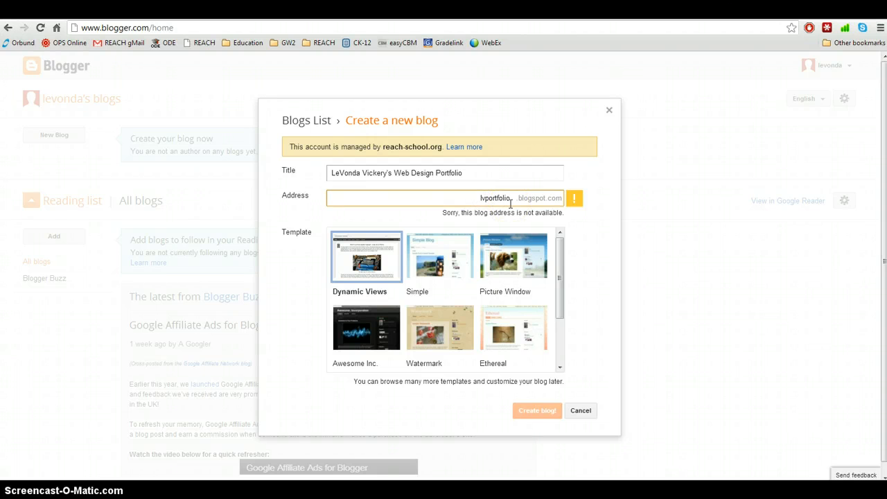
{"action": "type", "text": "wd"}
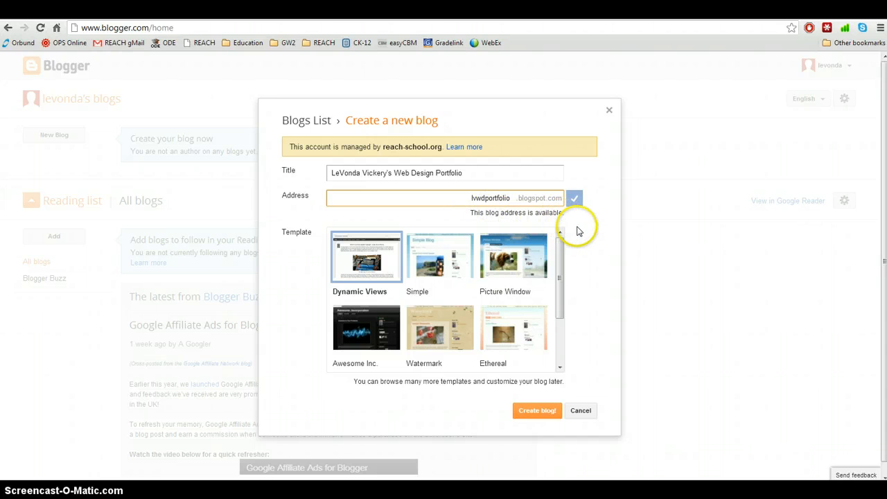
- Choose the Picture Window template and create the blog
{"action": "mouse_move", "coordinate": [560, 261]}
{"action": "left_mouse_down"}
{"action": "mouse_move", "coordinate": [560, 310]}
{"action": "mouse_move", "coordinate": [564, 255]}
{"action": "left_mouse_up"}
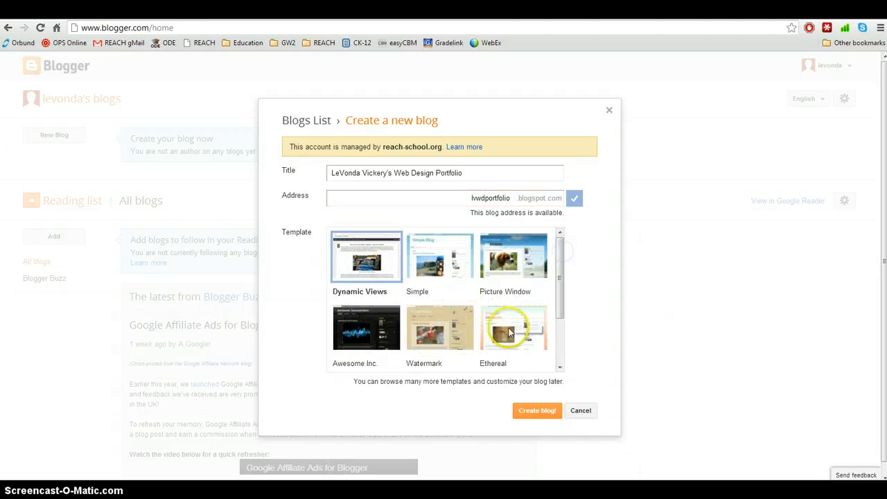
{"action": "left_click", "coordinate": [508, 267]}
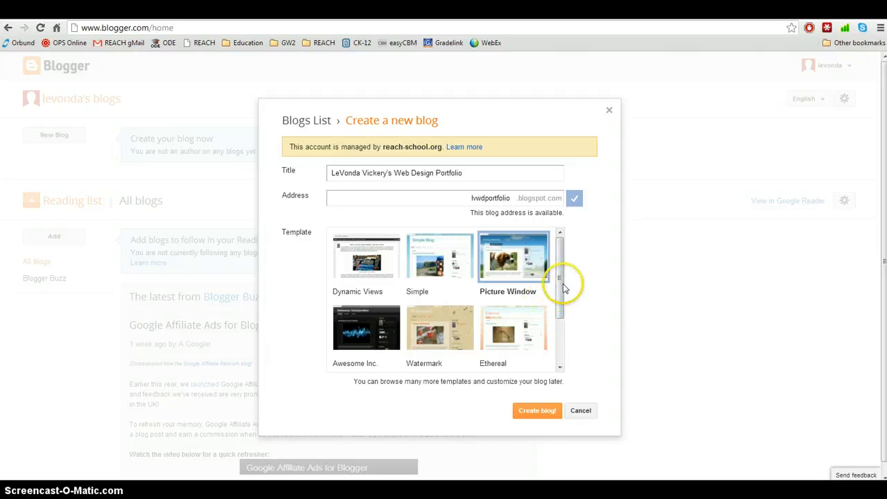
{"action": "mouse_move", "coordinate": [560, 286]}
{"action": "left_mouse_down"}
{"action": "mouse_move", "coordinate": [560, 362]}
{"action": "mouse_move", "coordinate": [566, 273]}
{"action": "mouse_move", "coordinate": [560, 293]}
{"action": "left_mouse_up"}
{"action": "left_click", "coordinate": [522, 410]}
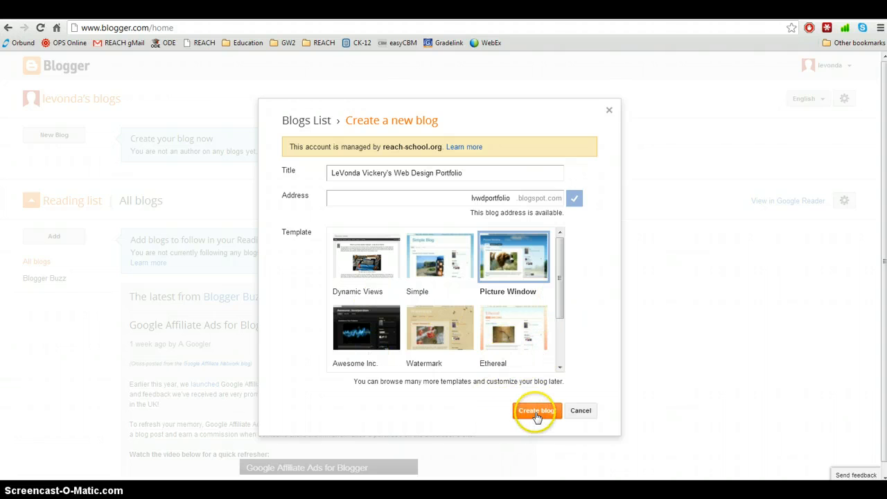
{"action": "left_click", "coordinate": [537, 414]}
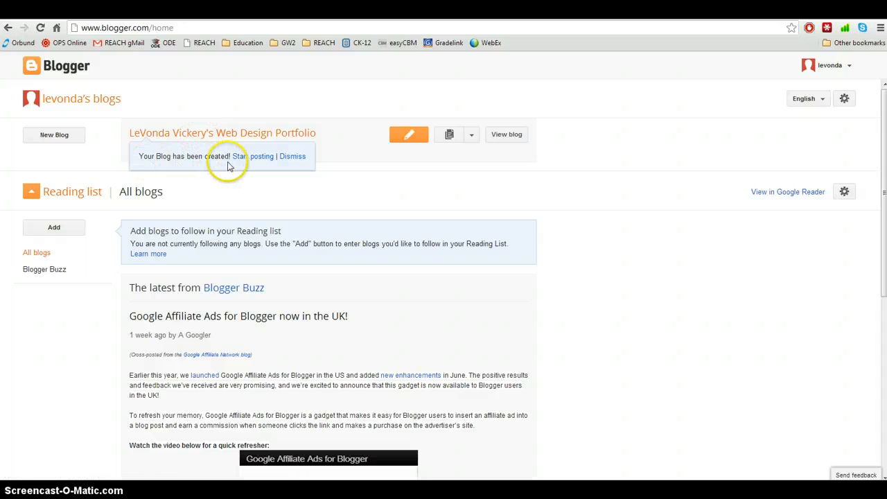
- Dismiss the blog-created notice and open the blog's Settings from its options menu
{"action": "left_click", "coordinate": [297, 156]}
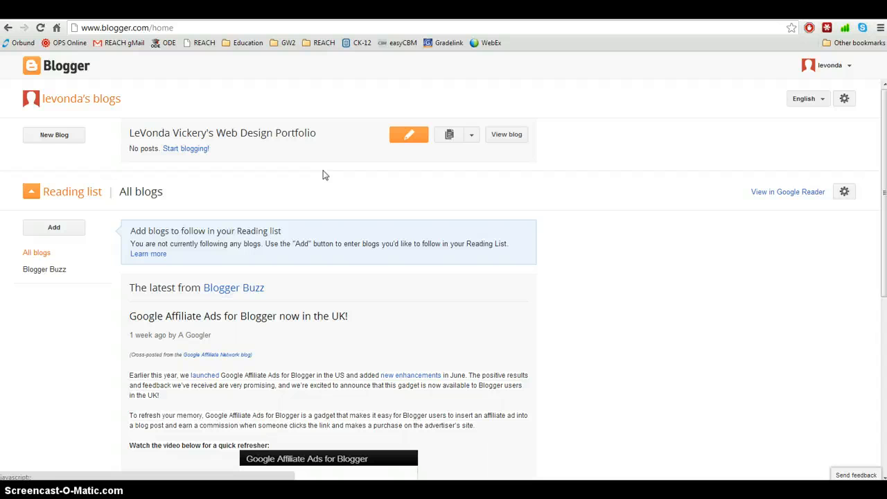
{"action": "left_click", "coordinate": [471, 138]}
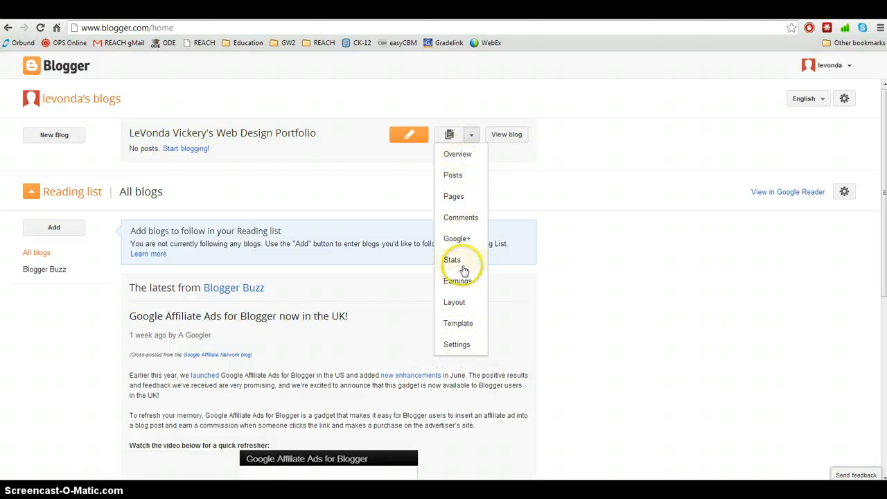
{"action": "left_click", "coordinate": [458, 346]}
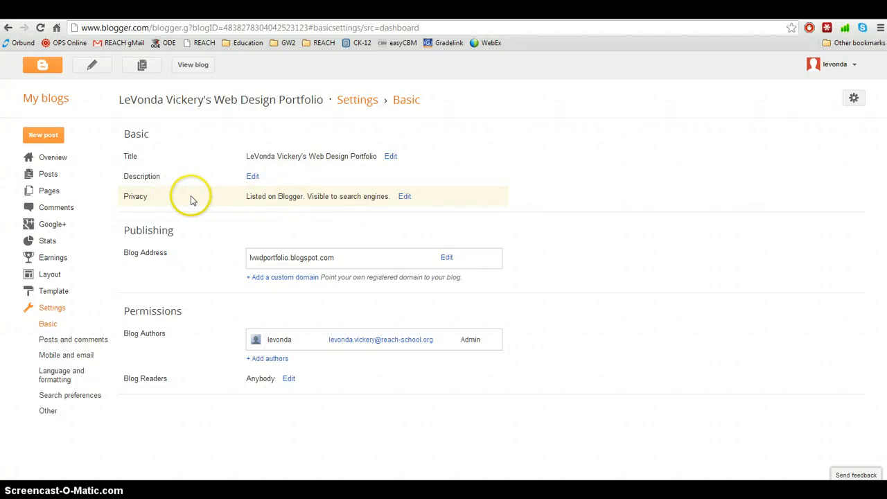
- Save Privacy as not listed on Blogger and not visible to search engines
{"action": "left_click", "coordinate": [405, 196]}
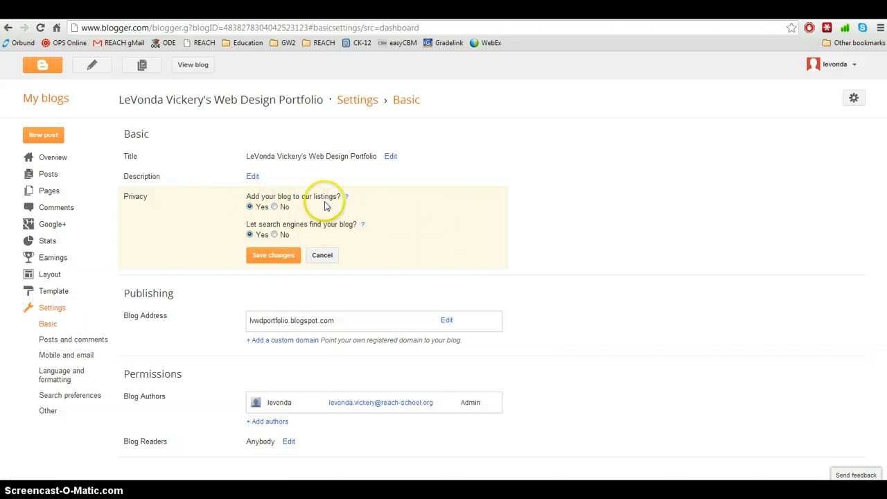
{"action": "left_click", "coordinate": [274, 206]}
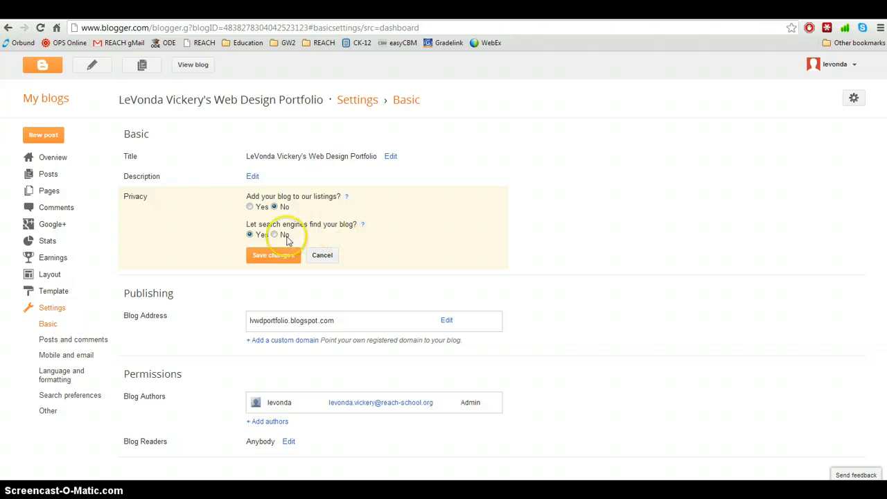
{"action": "left_click", "coordinate": [275, 235]}
{"action": "left_click", "coordinate": [284, 255]}
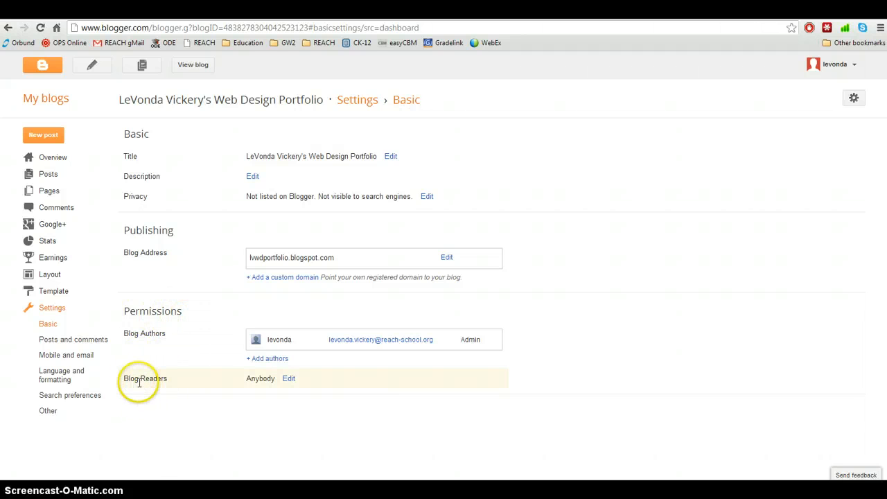
- Set Blog Readers to Only these readers
{"action": "left_click", "coordinate": [288, 379]}
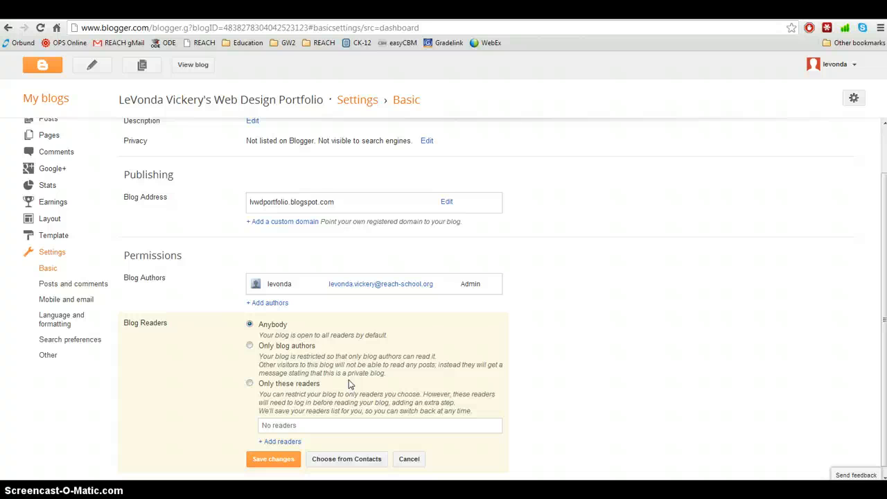
{"action": "left_click", "coordinate": [249, 385]}
{"action": "left_click", "coordinate": [250, 346]}
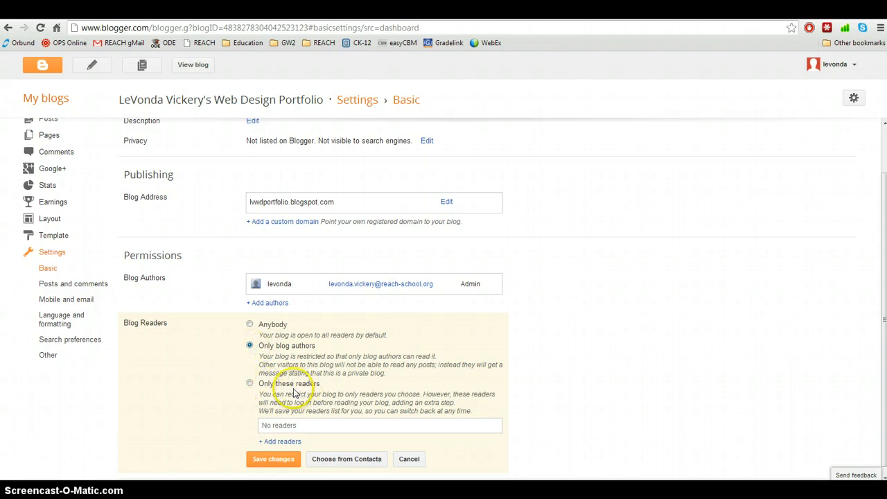
{"action": "left_click_drag", "start_coordinate": [257, 383], "coordinate": [322, 384]}
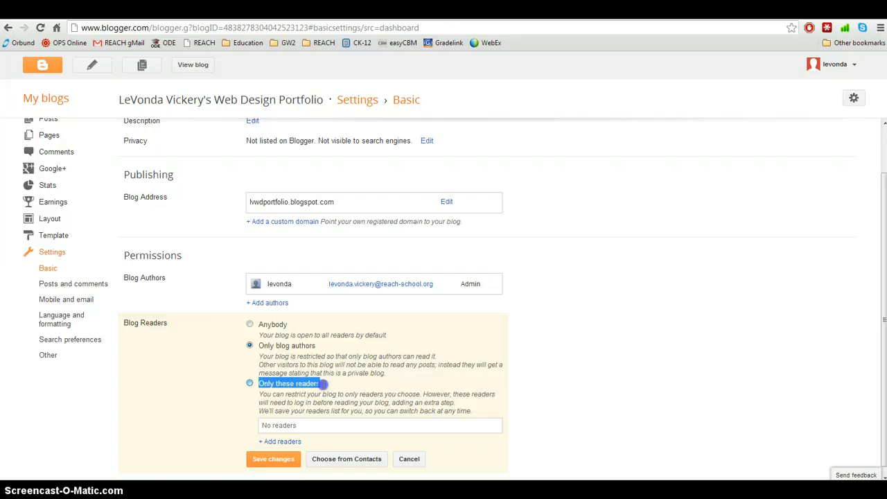
{"action": "left_click", "coordinate": [250, 383]}
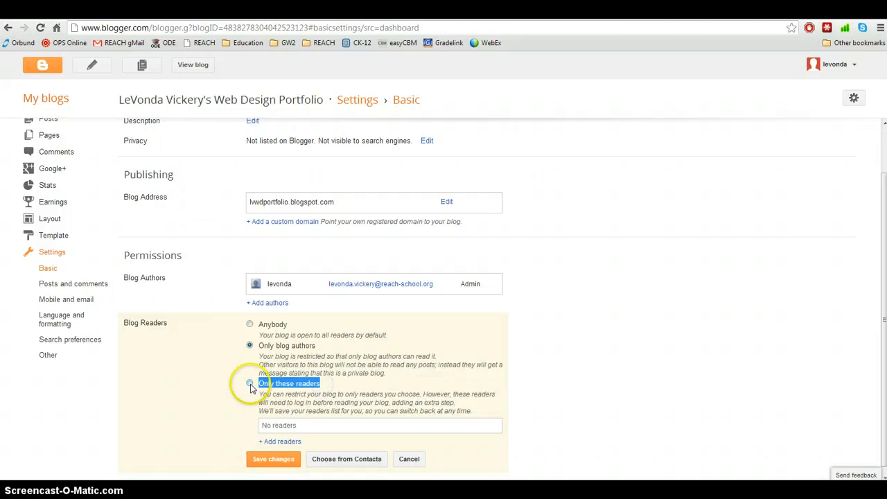
{"action": "left_click", "coordinate": [289, 426]}
{"action": "left_click", "coordinate": [289, 429]}
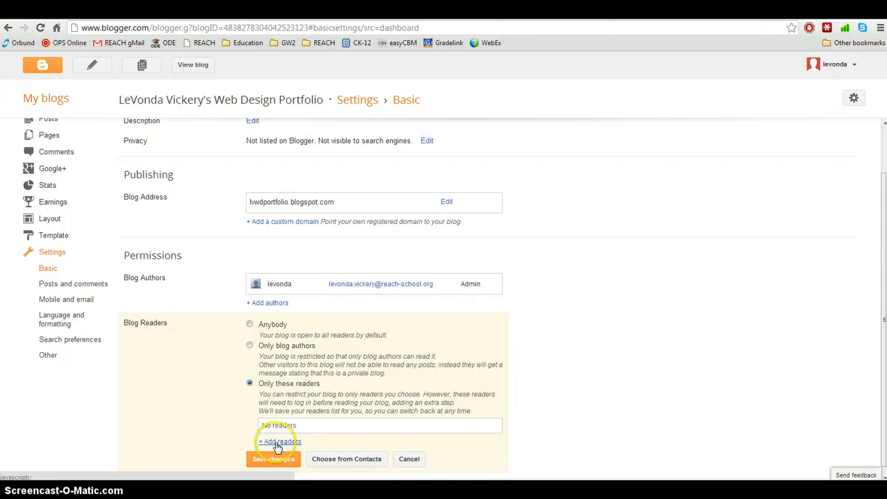
- Add the owner's school e-mail address as an invited reader
{"action": "left_click", "coordinate": [281, 442]}
{"action": "scroll", "coordinate": [479, 390], "scroll_direction": "down", "scroll_amount": 1}
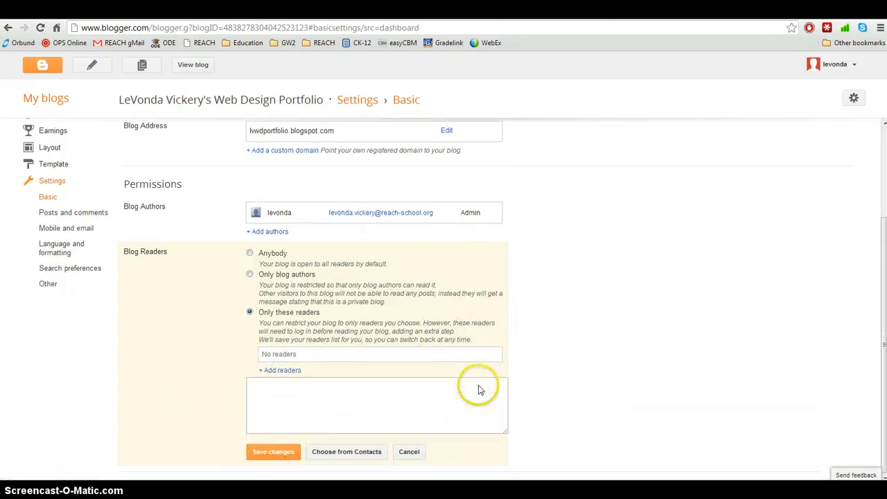
{"action": "left_click", "coordinate": [273, 389]}
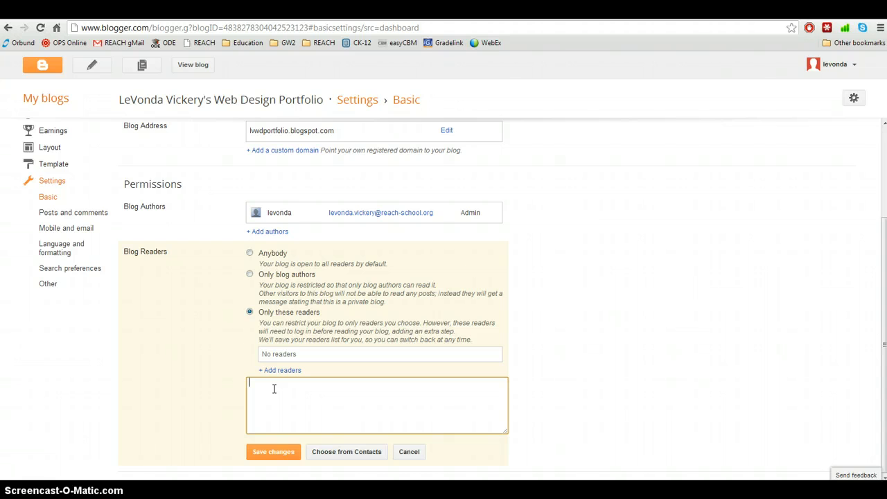
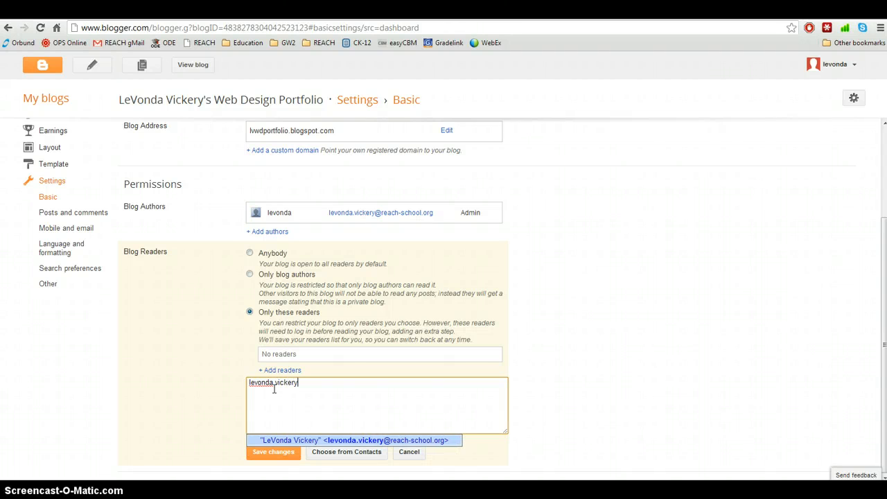
{"action": "left_click", "coordinate": [279, 440]}
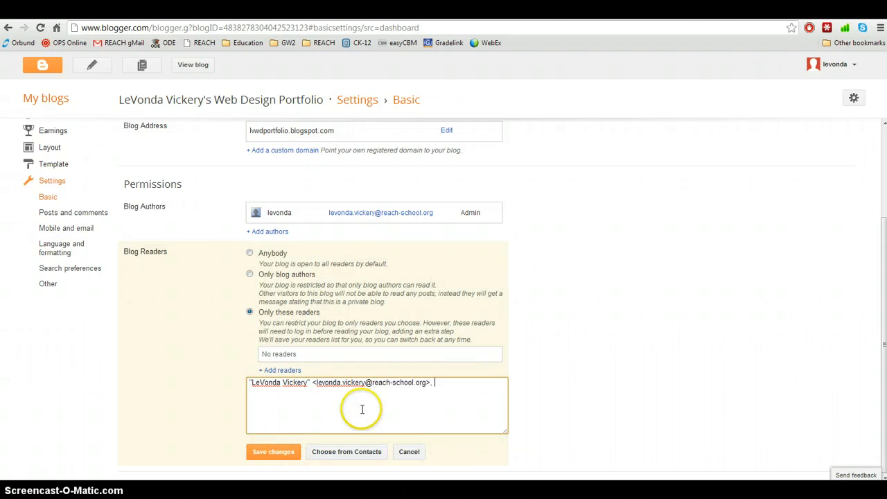
{"action": "left_click_drag", "start_coordinate": [317, 383], "coordinate": [231, 386]}
{"action": "key", "text": "BackSpace"}
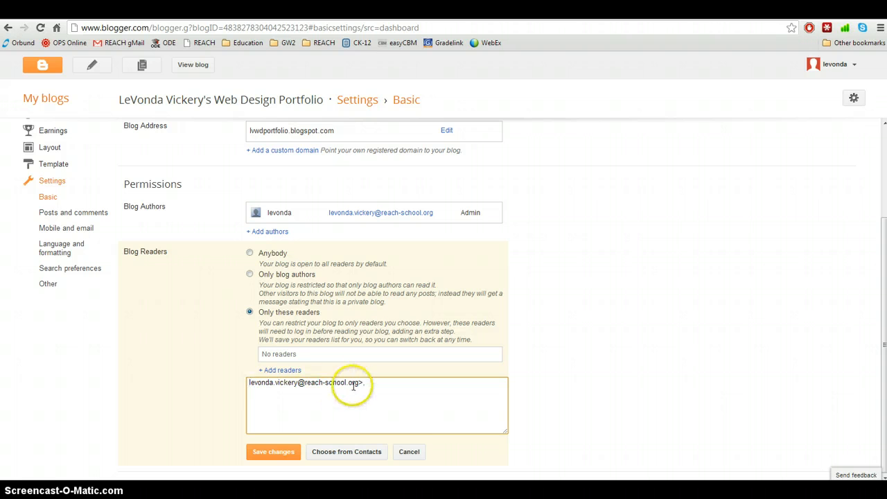
{"action": "left_click_drag", "start_coordinate": [360, 384], "coordinate": [390, 384]}
{"action": "key", "text": "BackSpace"}
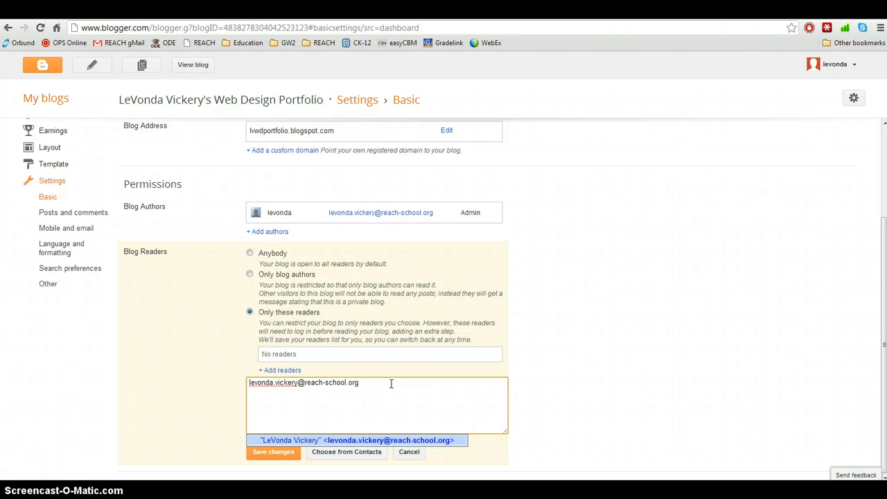
{"action": "key", "text": "Return"}
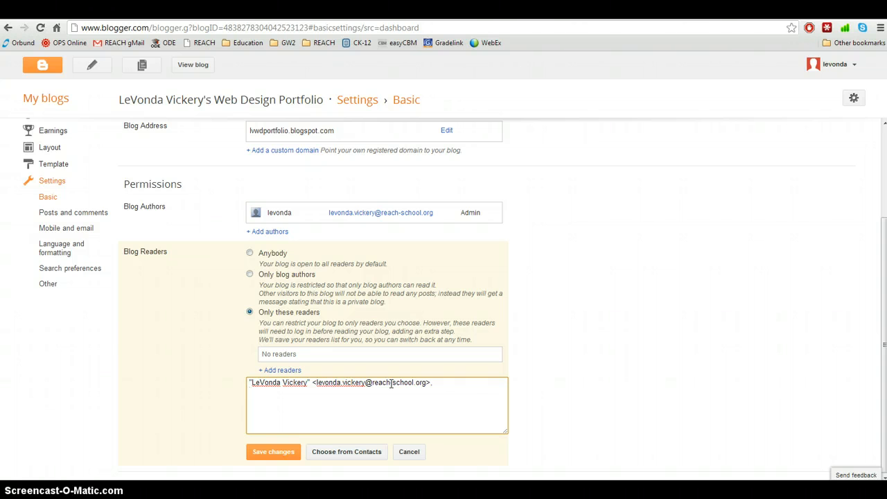
- Save the Blog Readers settings with the invited reader
{"action": "left_click", "coordinate": [301, 406]}
{"action": "left_click", "coordinate": [281, 454]}
{"action": "left_click", "coordinate": [348, 459]}
{"action": "left_click", "coordinate": [267, 454]}
{"action": "left_click", "coordinate": [269, 454]}
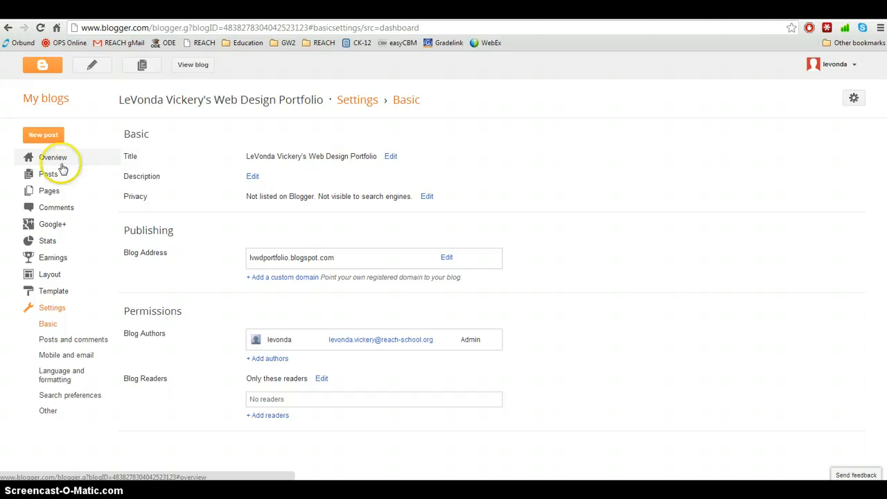
- Open the blog's Layout page listing Blog Posts, Blog Archive and About Me gadgets
{"action": "left_click", "coordinate": [52, 291]}
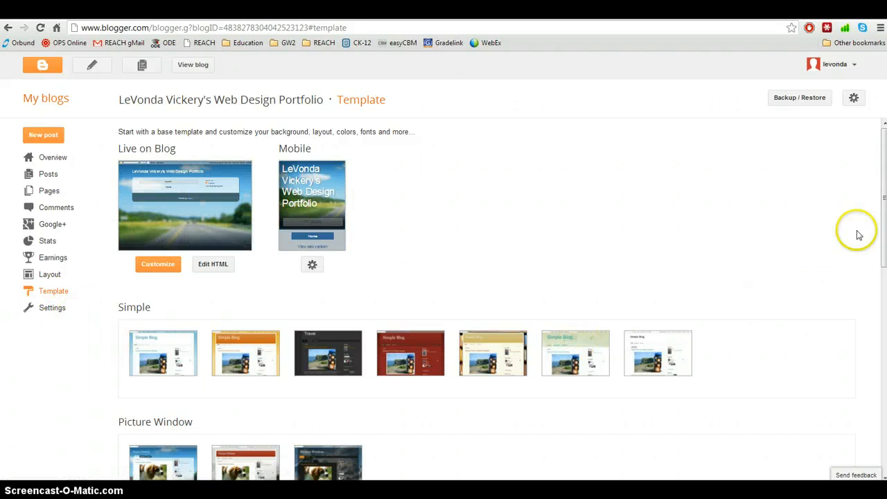
{"action": "left_click_drag", "start_coordinate": [883, 220], "coordinate": [856, 194]}
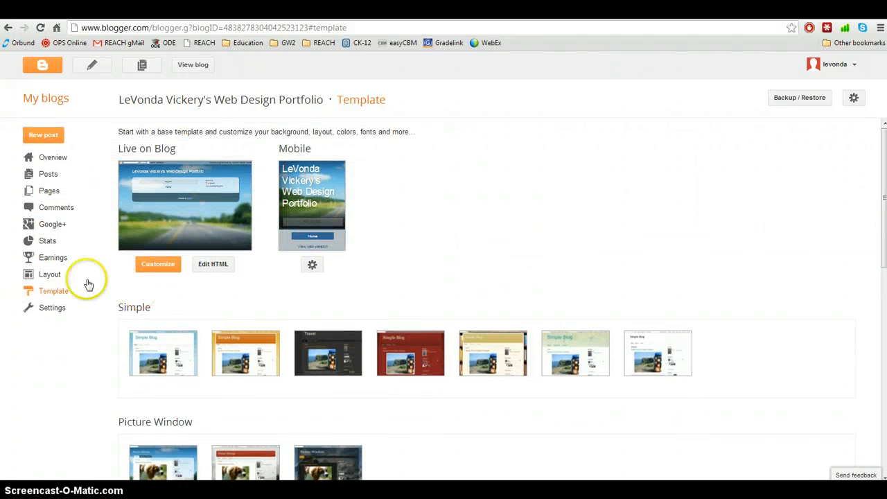
{"action": "left_click", "coordinate": [50, 276]}
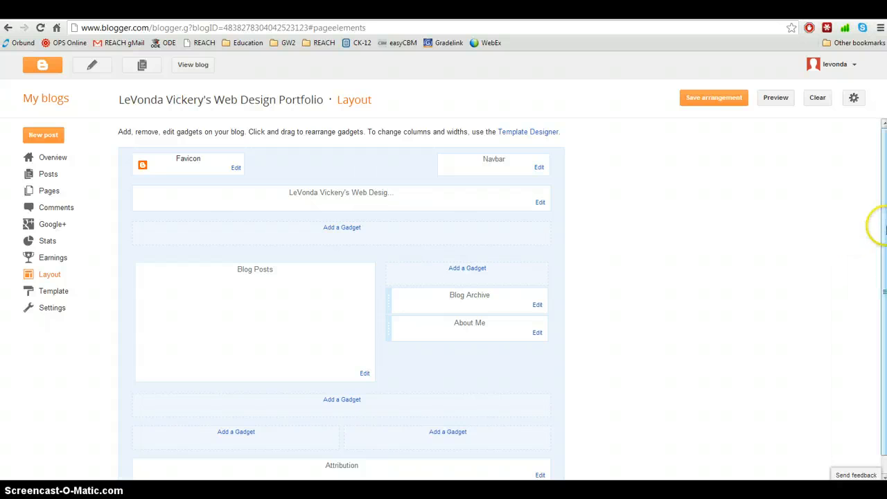
{"action": "left_click_drag", "start_coordinate": [886, 228], "coordinate": [886, 298]}
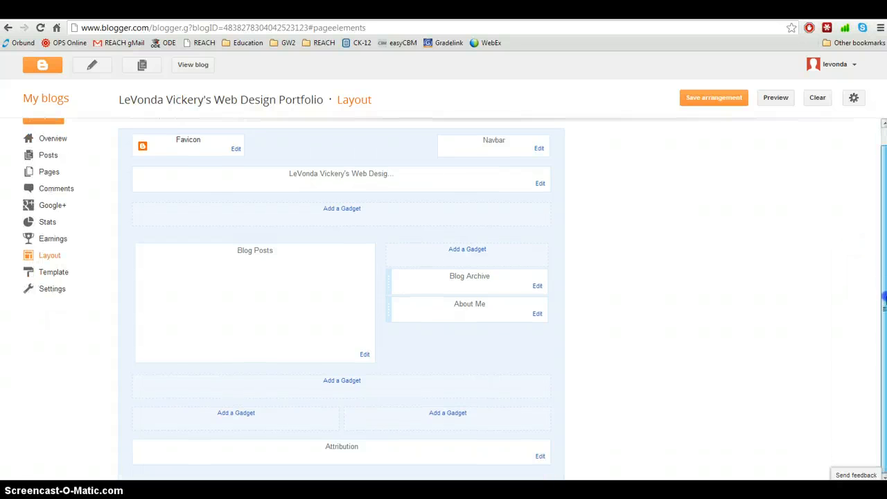
{"action": "left_click_drag", "start_coordinate": [884, 298], "coordinate": [885, 299]}
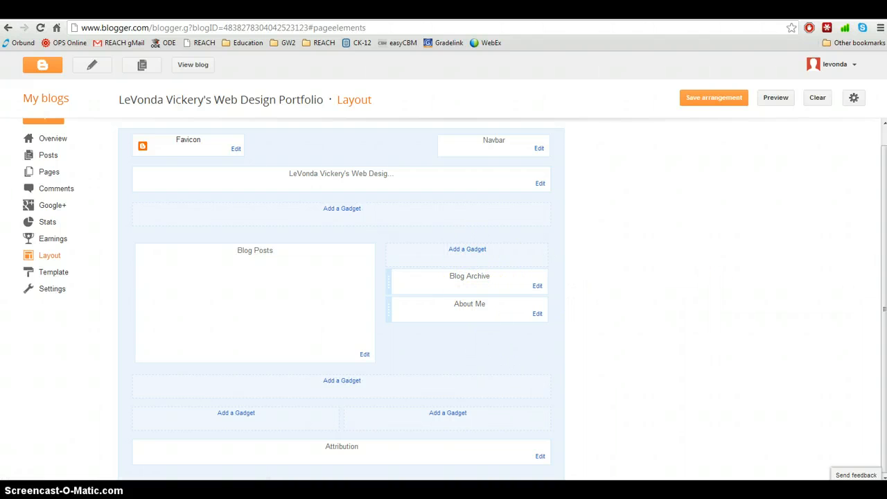
{"action": "left_click", "coordinate": [469, 250]}
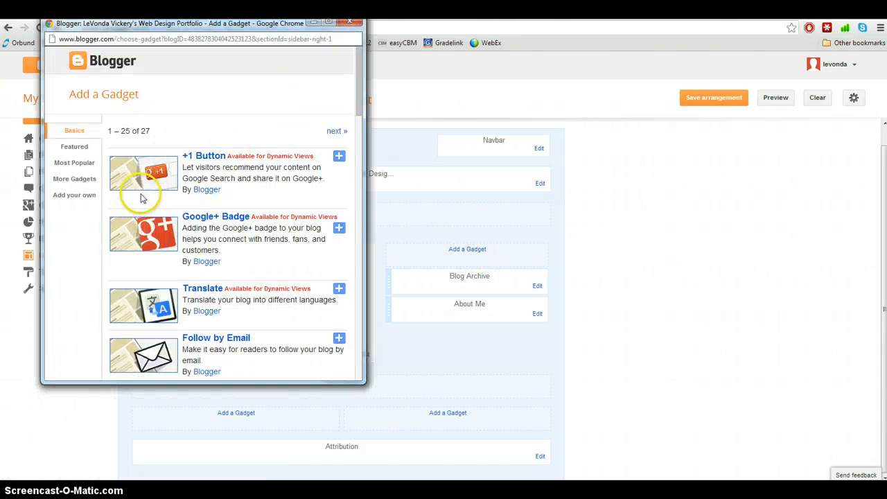
{"action": "left_click_drag", "start_coordinate": [357, 115], "coordinate": [361, 222]}
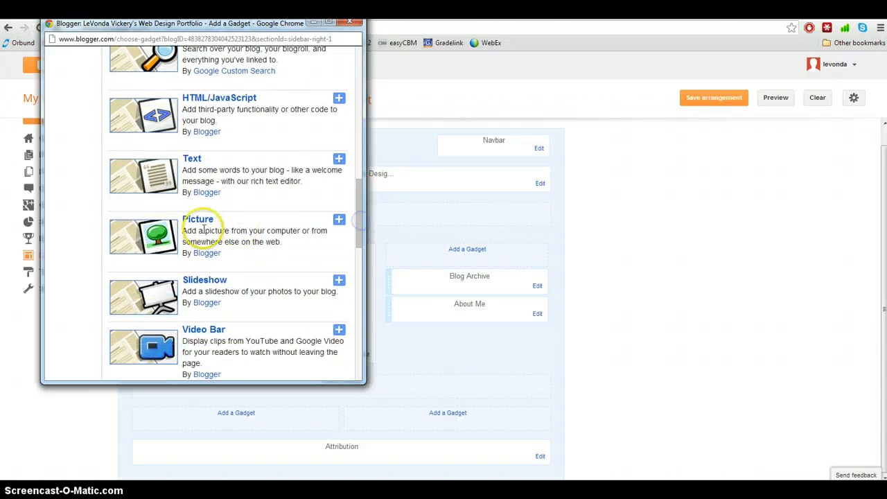
{"action": "left_click", "coordinate": [356, 25]}
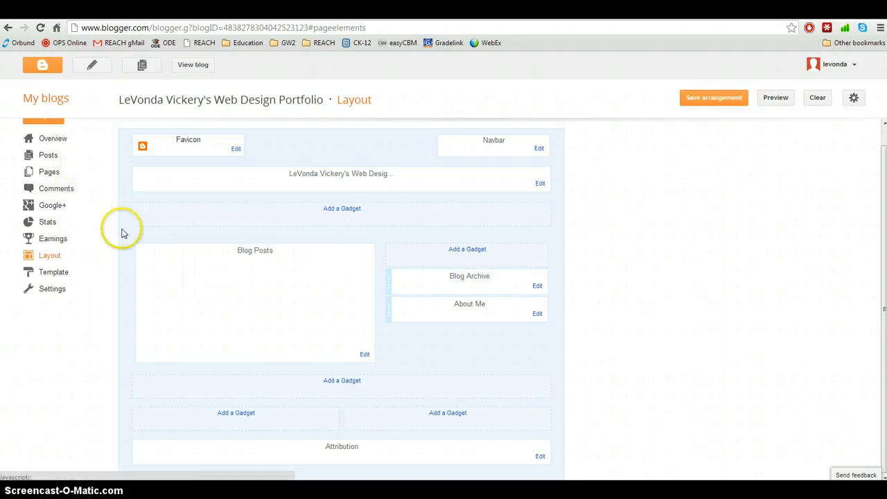
{"action": "scroll", "coordinate": [98, 252], "scroll_direction": "up", "scroll_amount": 1}
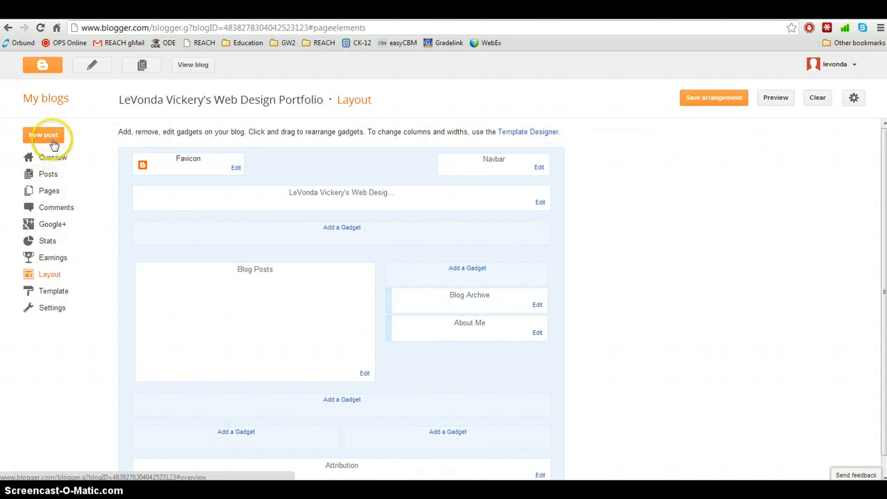
- Create a new post titled 'Web Design Lesson 1' with an empty body
{"action": "left_click", "coordinate": [48, 191]}
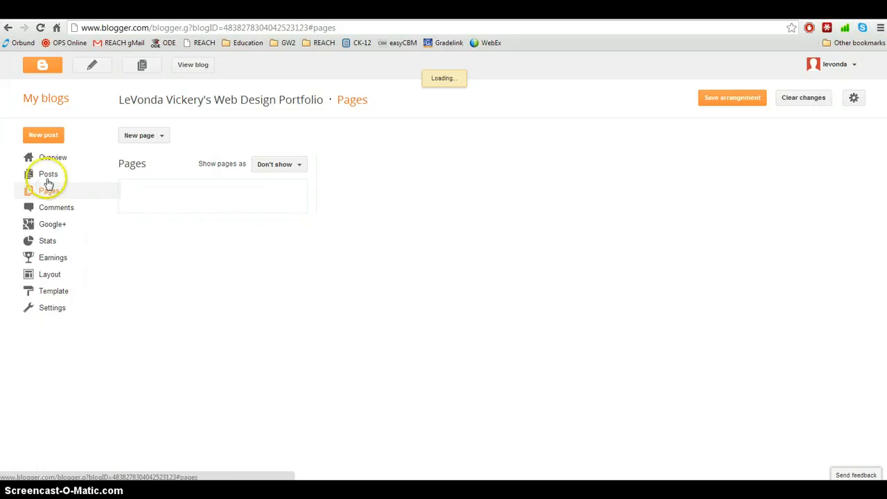
{"action": "left_click", "coordinate": [43, 137]}
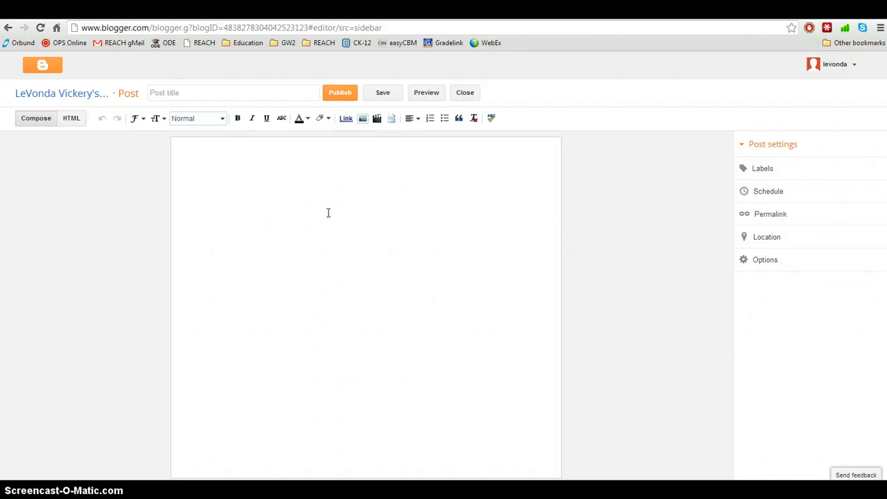
{"action": "left_click", "coordinate": [177, 93]}
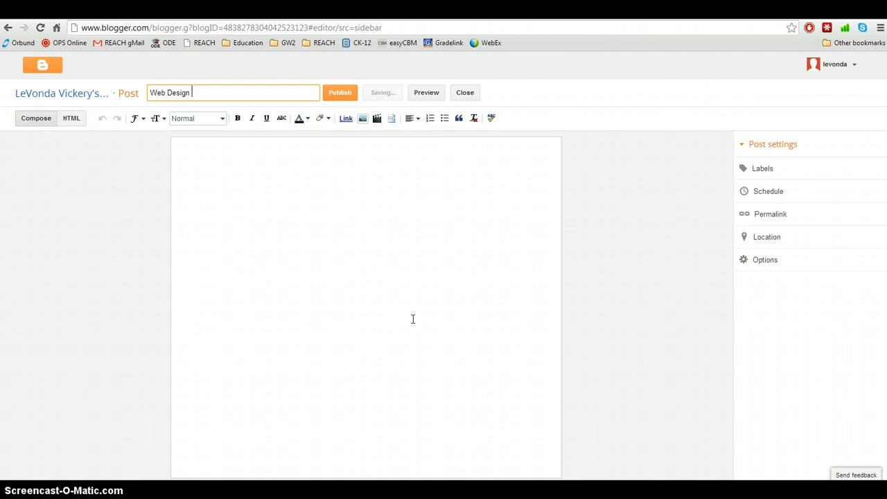
{"action": "type", "text": "Lesson 1"}
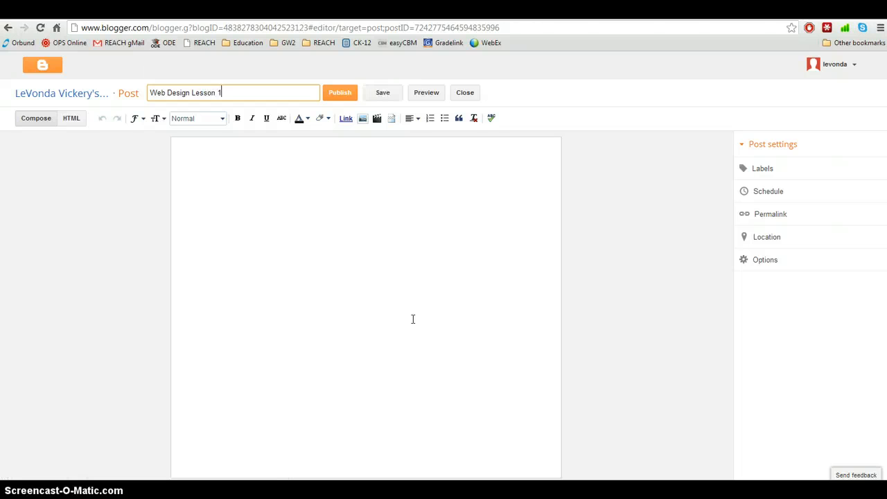
{"action": "left_click", "coordinate": [212, 161]}
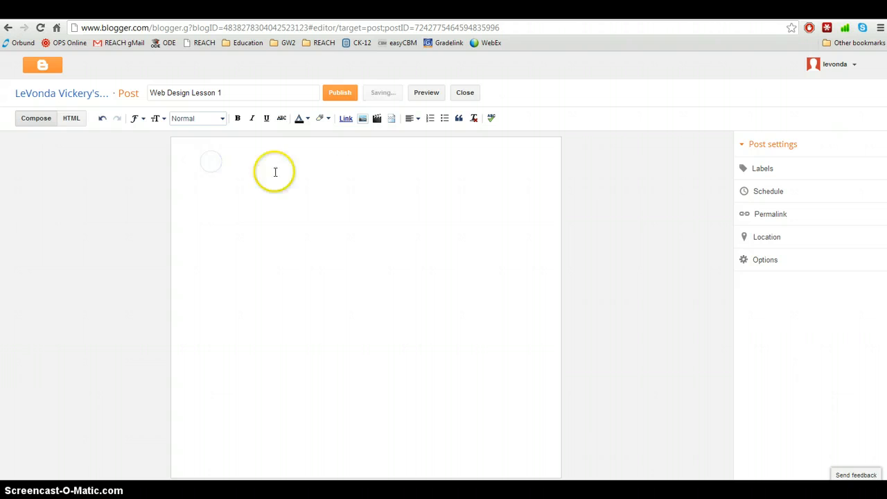
{"action": "left_click", "coordinate": [71, 119]}
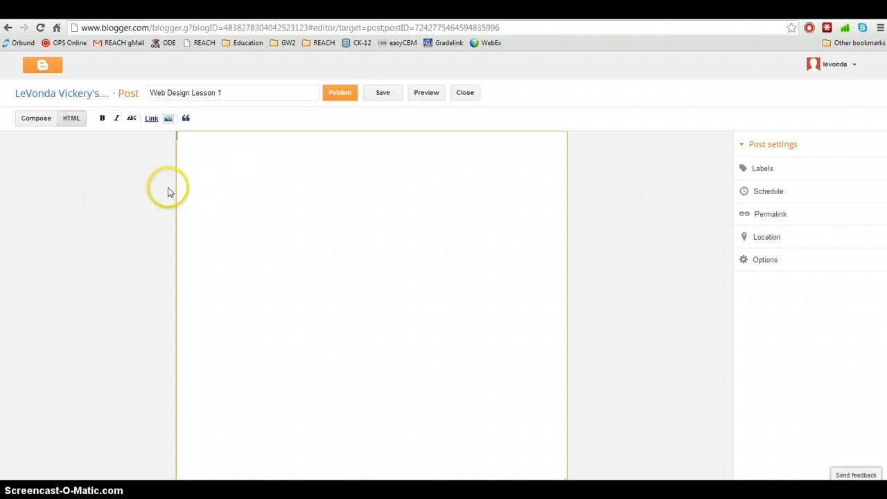
- Write 'Here is my first web design lesson.' in Compose view and set it in Arial
{"action": "left_click", "coordinate": [46, 123]}
{"action": "left_click", "coordinate": [203, 167]}
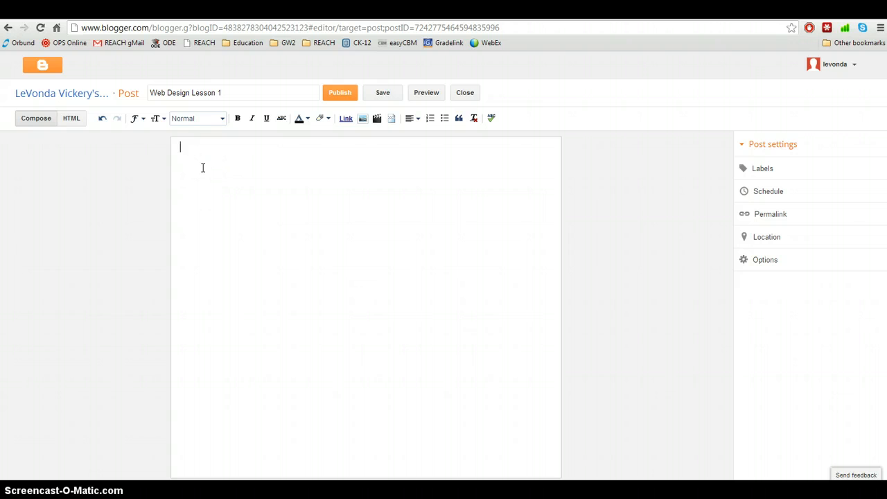
{"action": "left_click", "coordinate": [312, 206]}
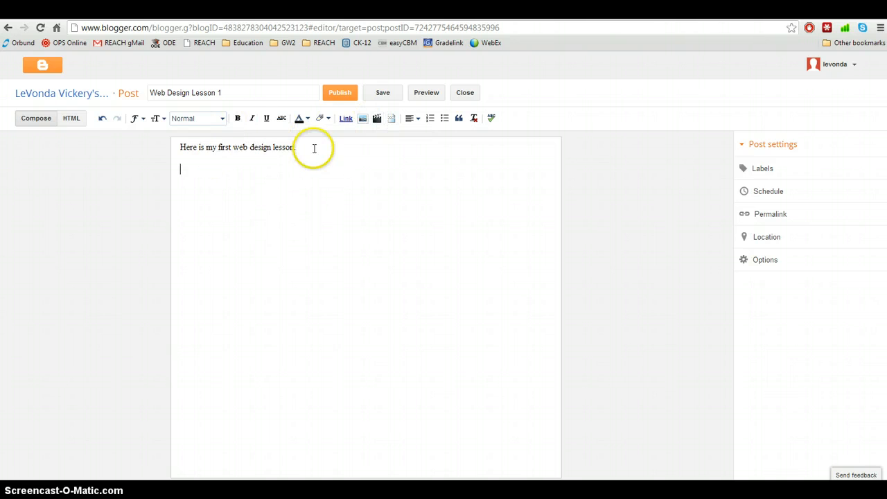
{"action": "left_click_drag", "start_coordinate": [312, 151], "coordinate": [174, 144]}
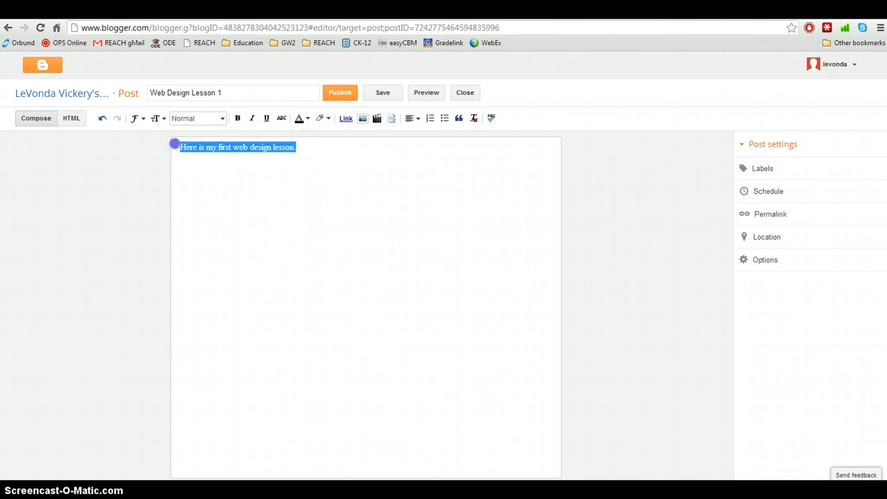
{"action": "left_click", "coordinate": [138, 118]}
{"action": "left_click", "coordinate": [148, 153]}
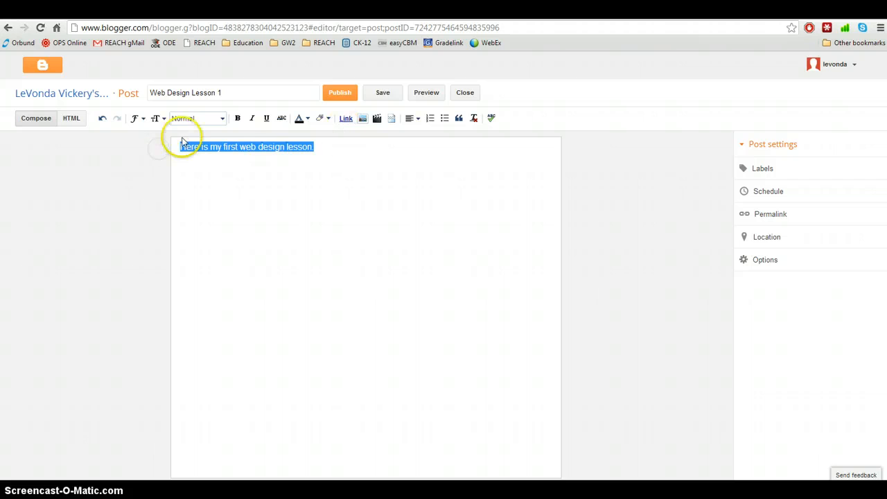
- Set the sentence to Normal size after trying Large, then start a new line
{"action": "left_click", "coordinate": [165, 119]}
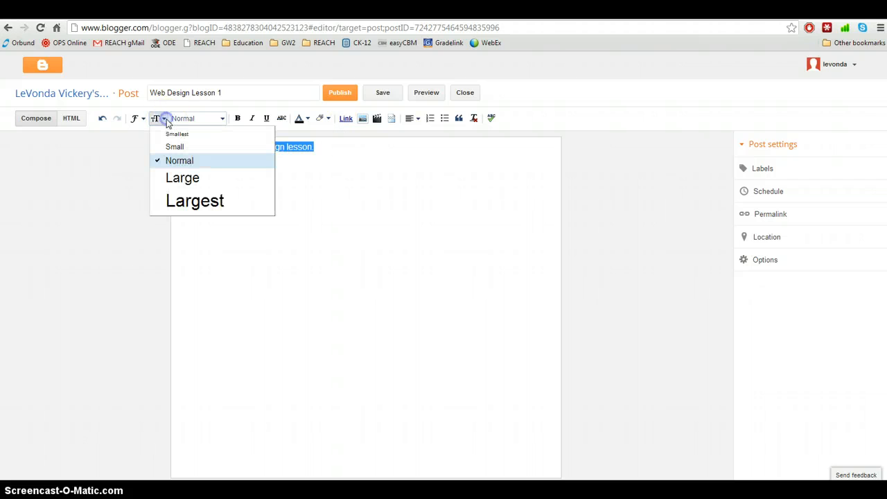
{"action": "left_click", "coordinate": [182, 178]}
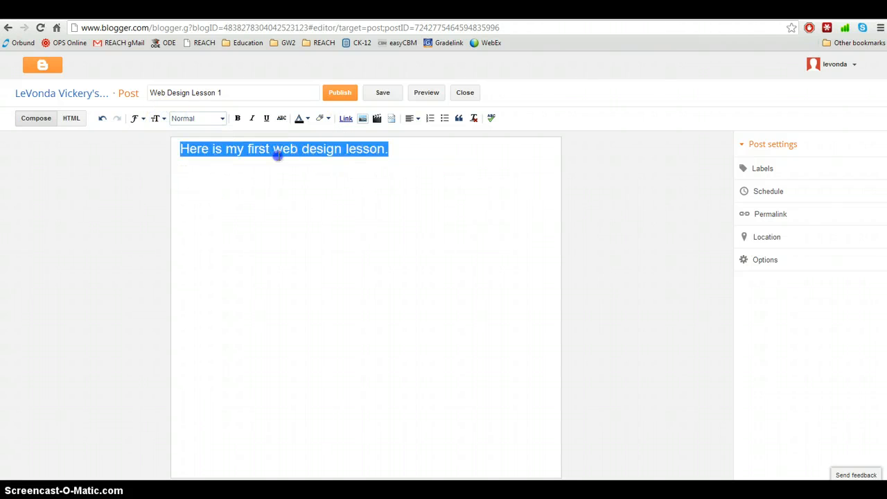
{"action": "left_click", "coordinate": [402, 151]}
{"action": "left_click_drag", "start_coordinate": [402, 151], "coordinate": [135, 146]}
{"action": "left_click", "coordinate": [164, 118]}
{"action": "left_click", "coordinate": [168, 158]}
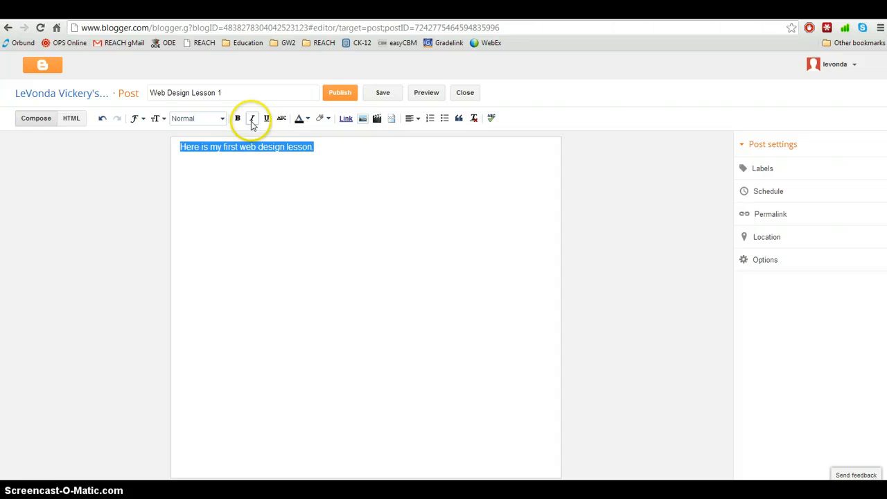
{"action": "left_click", "coordinate": [326, 151]}
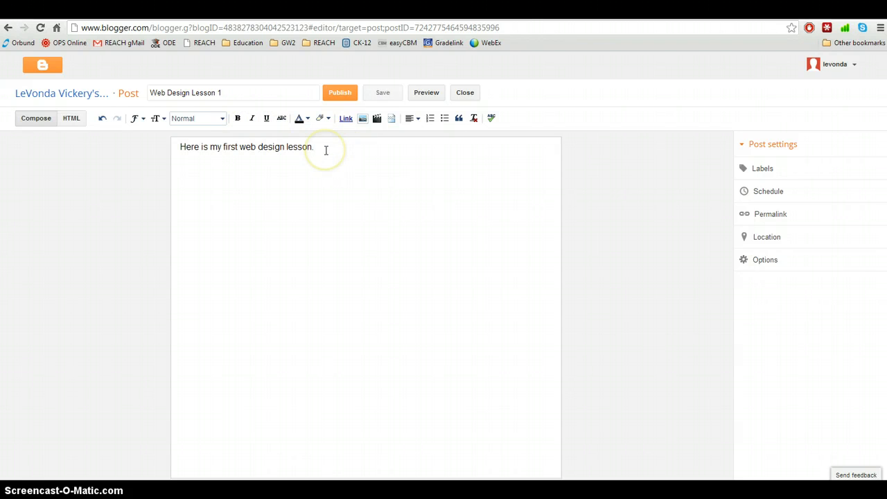
{"action": "key", "text": "Return"}
- Start inserting an image into the post and browse the computer for a picture file
{"action": "left_click", "coordinate": [362, 118]}
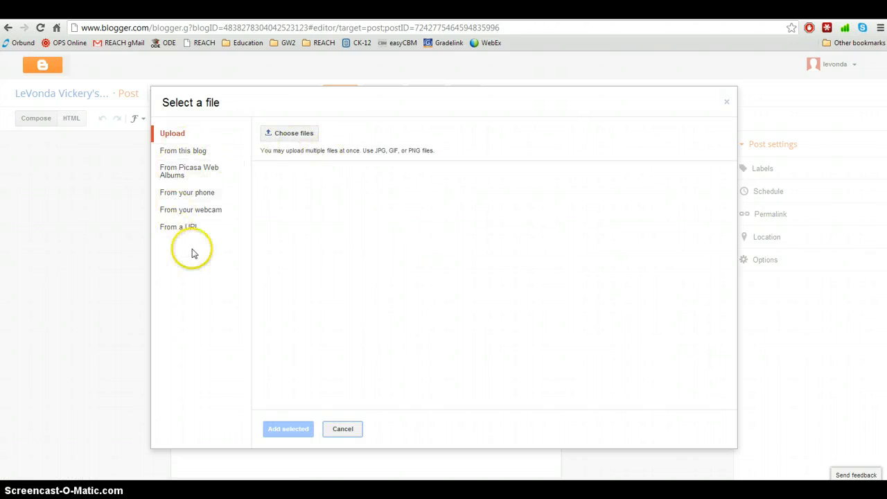
{"action": "left_click", "coordinate": [287, 137]}
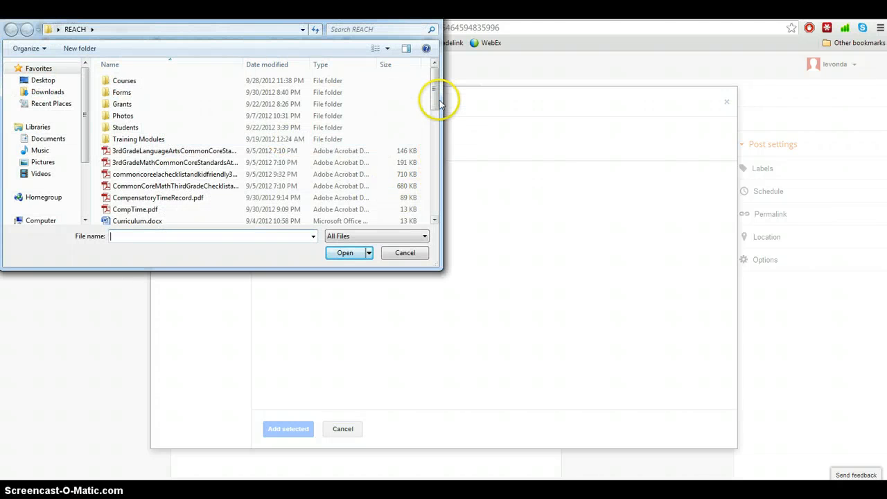
- Browse to E:\WebDesign\Website Backups in the file dialog
{"action": "mouse_move", "coordinate": [438, 96]}
{"action": "left_mouse_down"}
{"action": "mouse_move", "coordinate": [437, 110]}
{"action": "mouse_move", "coordinate": [437, 91]}
{"action": "left_mouse_up"}
{"action": "scroll", "coordinate": [82, 143], "scroll_direction": "down", "scroll_amount": 3}
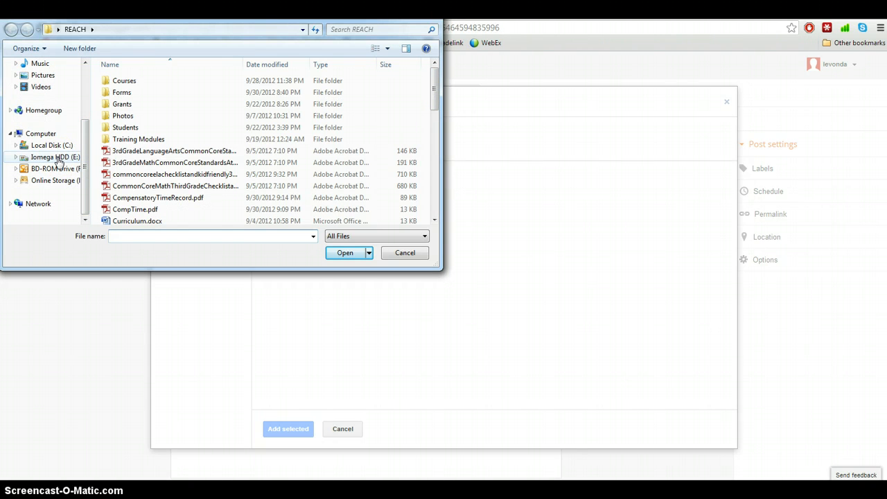
{"action": "left_click", "coordinate": [59, 157]}
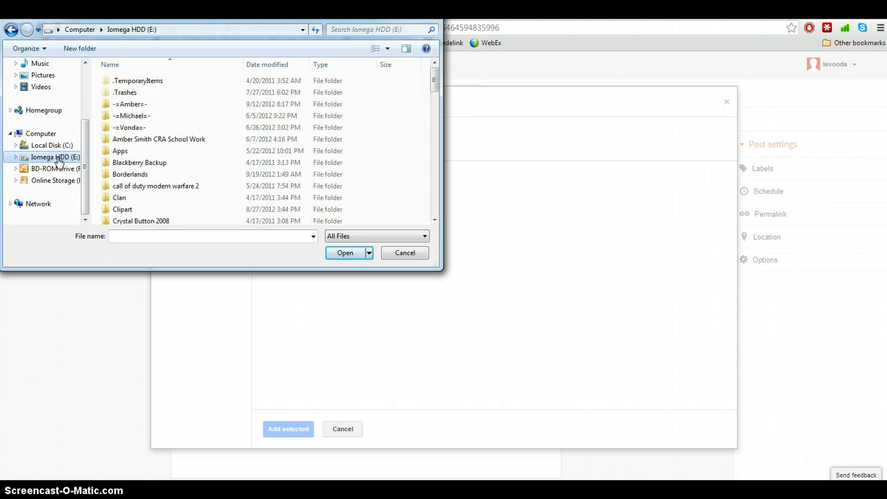
{"action": "left_click_drag", "start_coordinate": [438, 88], "coordinate": [432, 152]}
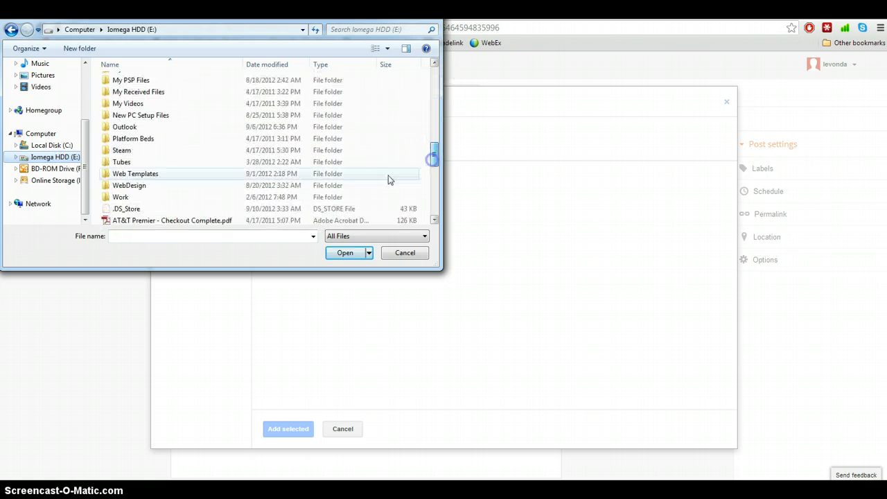
{"action": "double_click", "coordinate": [125, 185]}
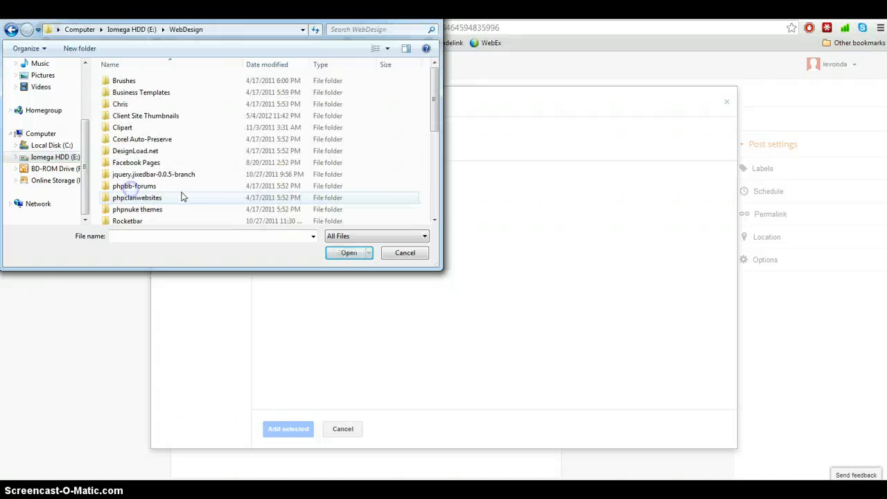
{"action": "left_click_drag", "start_coordinate": [434, 121], "coordinate": [433, 163]}
{"action": "double_click", "coordinate": [148, 181]}
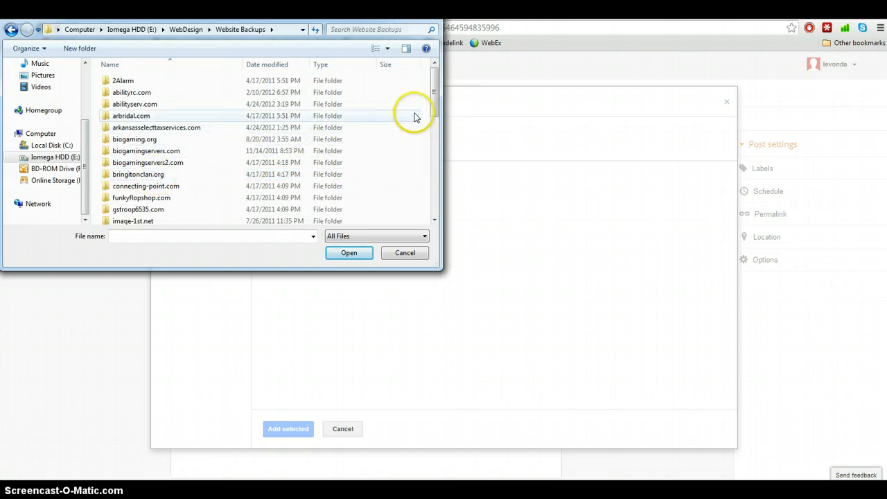
- Open the image-1st.net\images folder
{"action": "left_click_drag", "start_coordinate": [434, 99], "coordinate": [431, 151]}
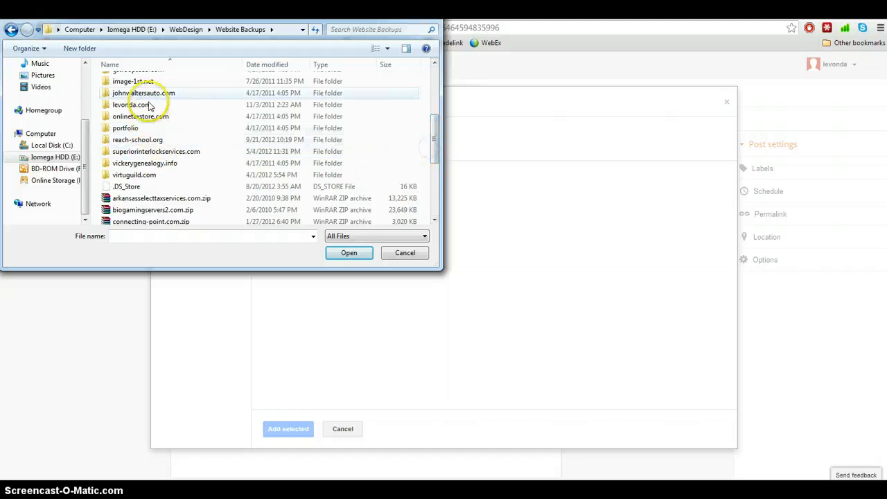
{"action": "double_click", "coordinate": [131, 81]}
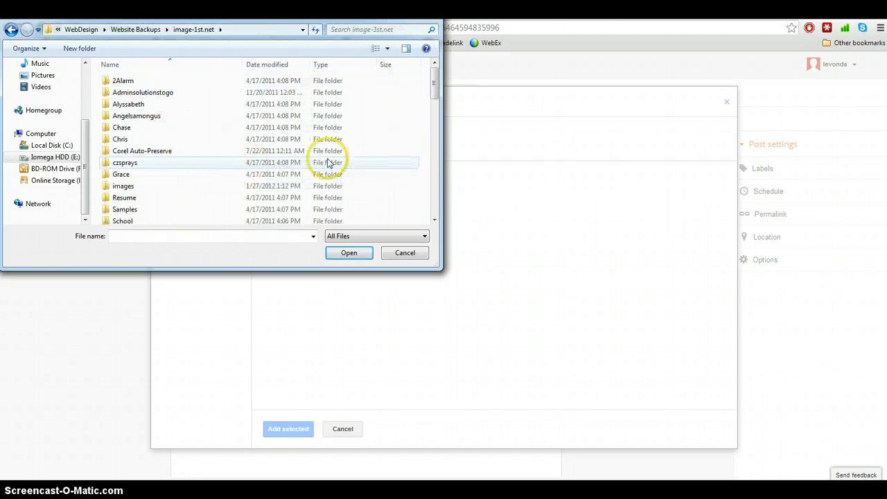
{"action": "left_click_drag", "start_coordinate": [435, 91], "coordinate": [436, 109]}
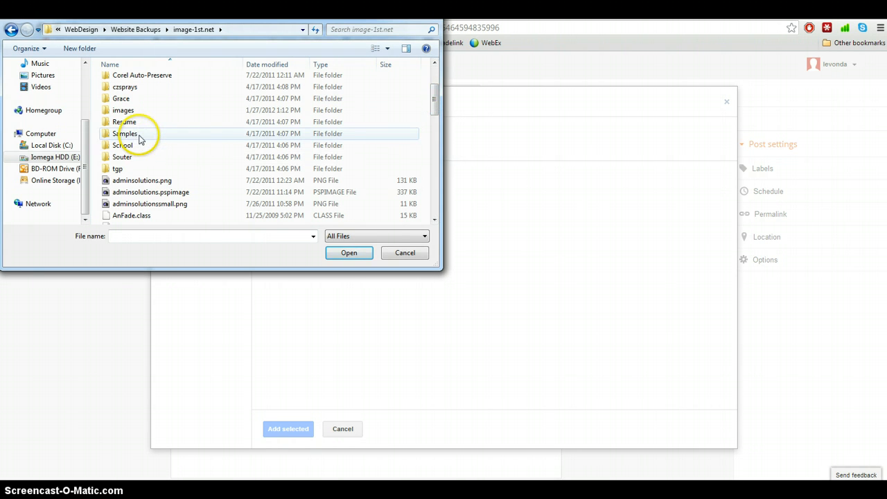
{"action": "left_click_drag", "start_coordinate": [437, 111], "coordinate": [435, 95]}
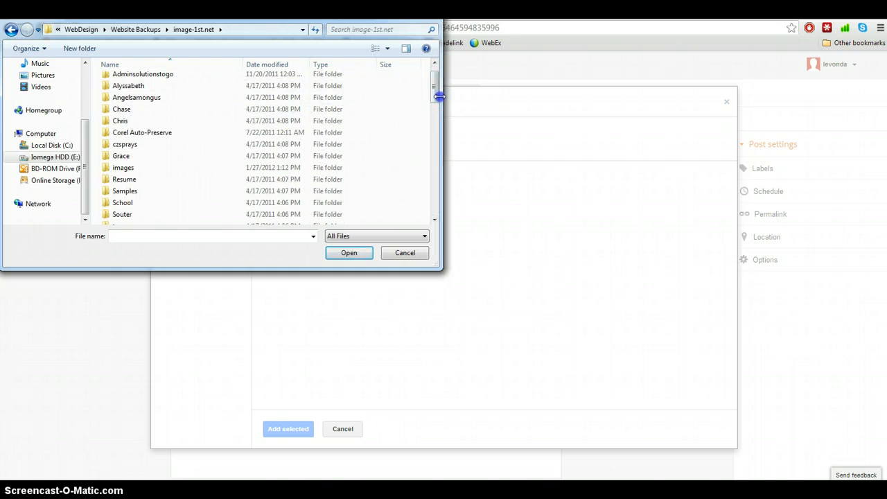
{"action": "left_click_drag", "start_coordinate": [437, 94], "coordinate": [422, 105]}
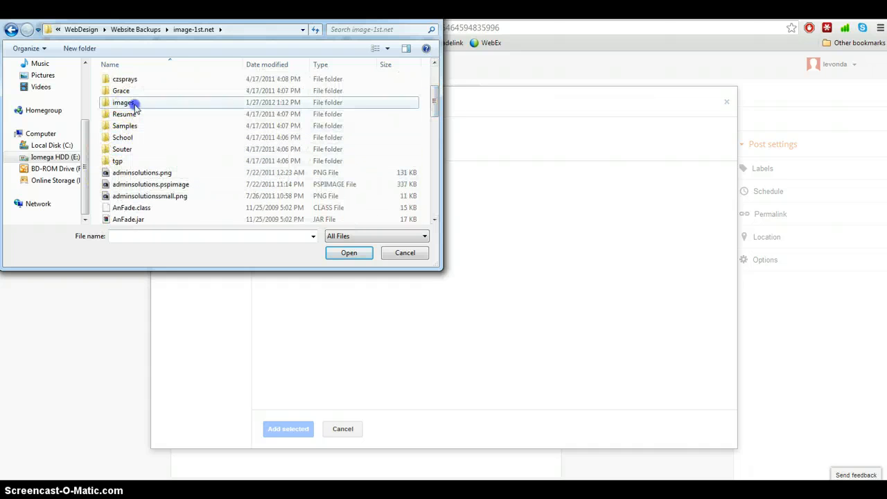
{"action": "double_click", "coordinate": [131, 103]}
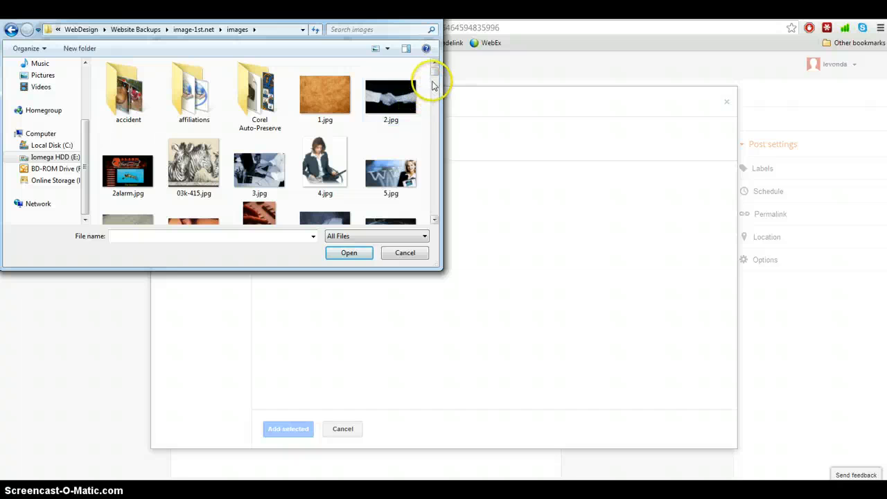
- Select 2alarm.jpg and open it for upload to Blogger
{"action": "left_click", "coordinate": [129, 186]}
{"action": "left_click", "coordinate": [363, 253]}
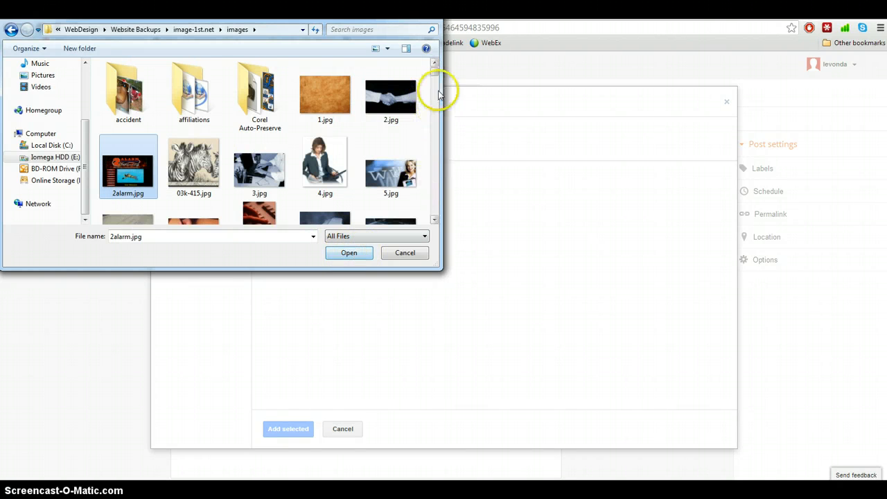
{"action": "left_click", "coordinate": [434, 197]}
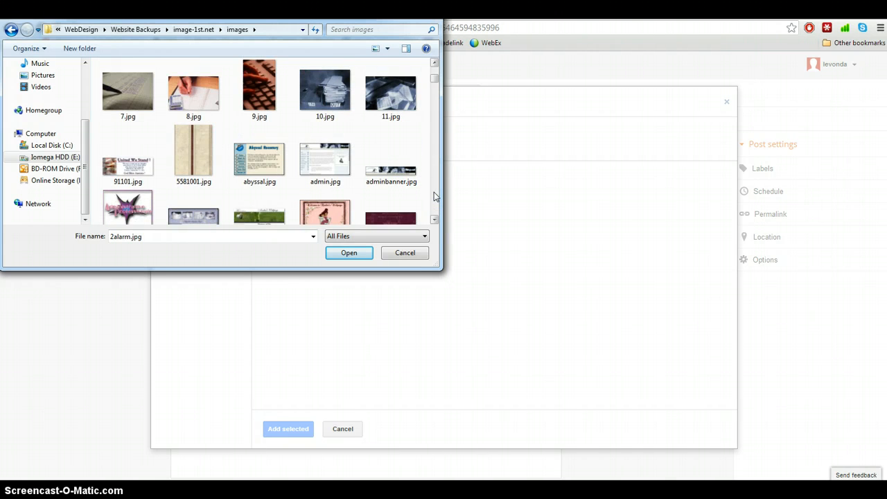
{"action": "left_click", "coordinate": [433, 196]}
{"action": "left_click", "coordinate": [434, 196]}
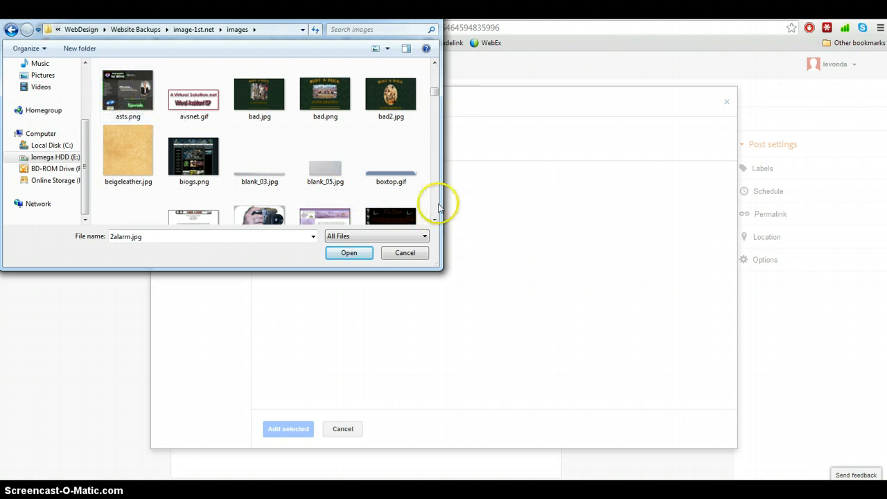
{"action": "left_click", "coordinate": [436, 80]}
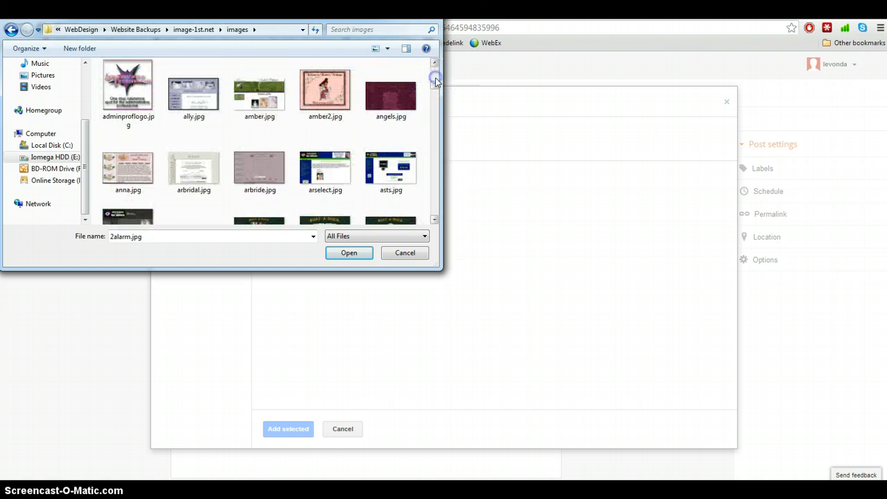
{"action": "left_click", "coordinate": [349, 253]}
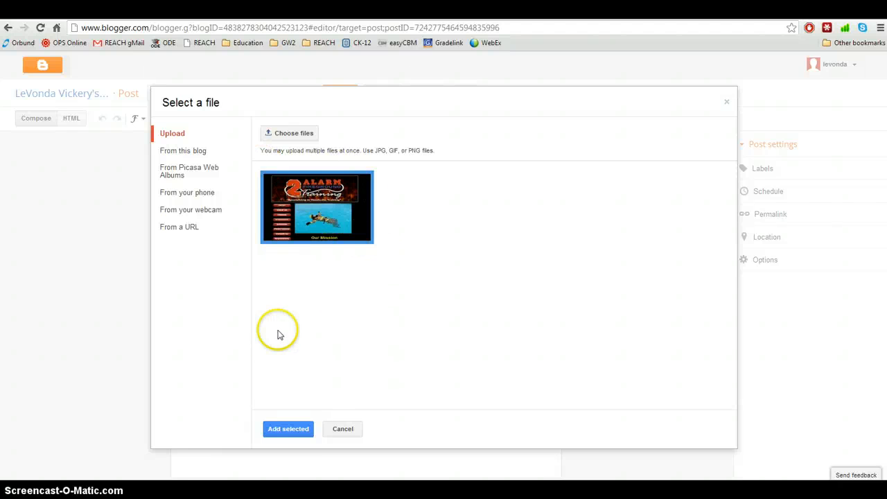
- Add the uploaded 2alarm.jpg to the post and try it left-aligned
{"action": "left_click", "coordinate": [280, 428]}
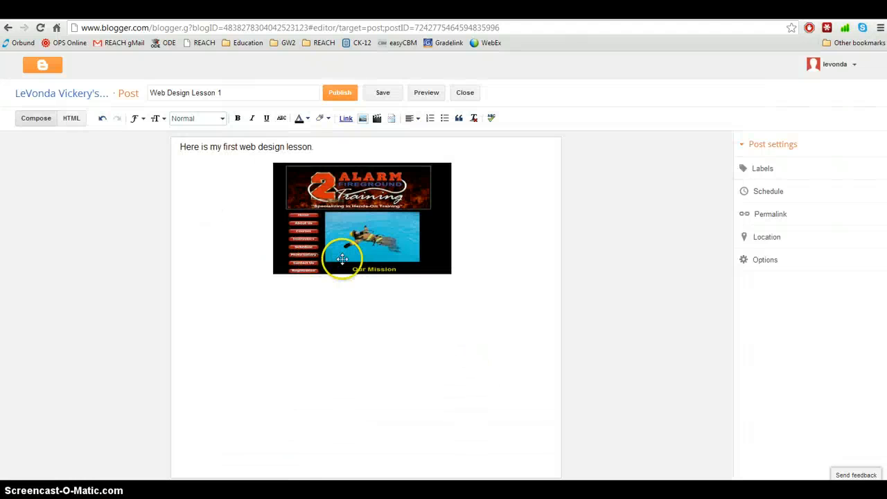
{"action": "left_click", "coordinate": [361, 217]}
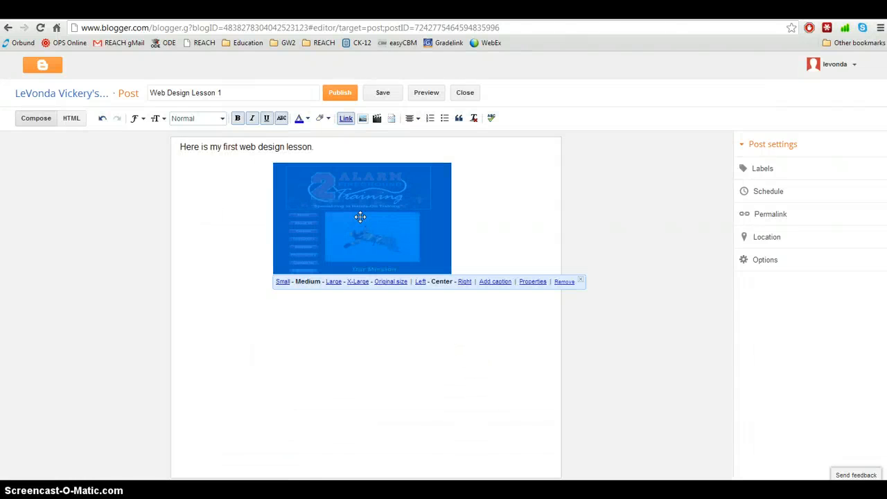
{"action": "left_click", "coordinate": [282, 284]}
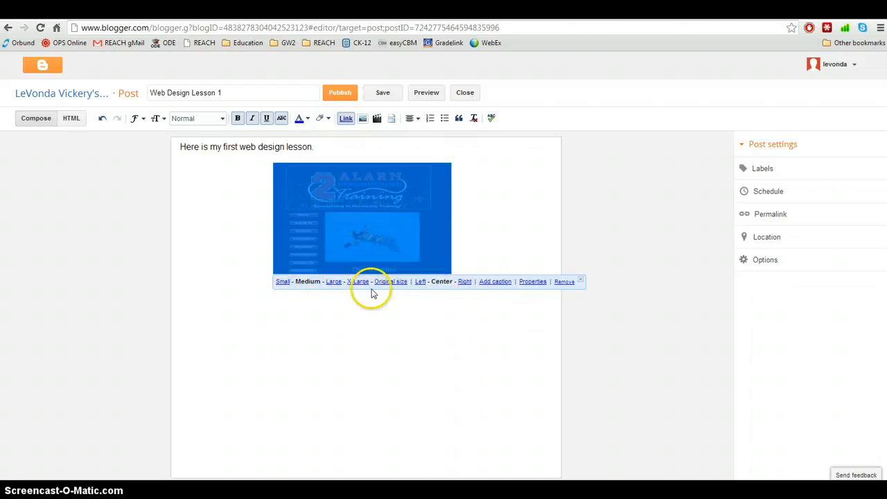
{"action": "left_click", "coordinate": [420, 281]}
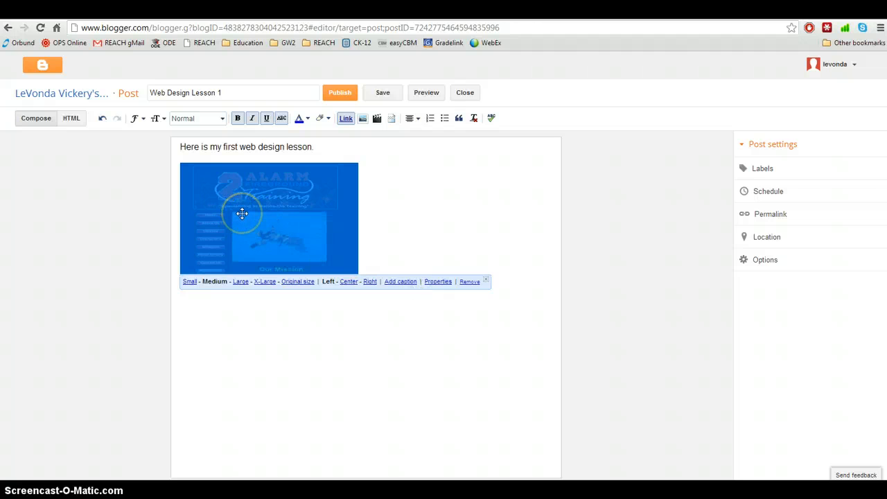
{"action": "left_click_drag", "start_coordinate": [238, 215], "coordinate": [232, 163]}
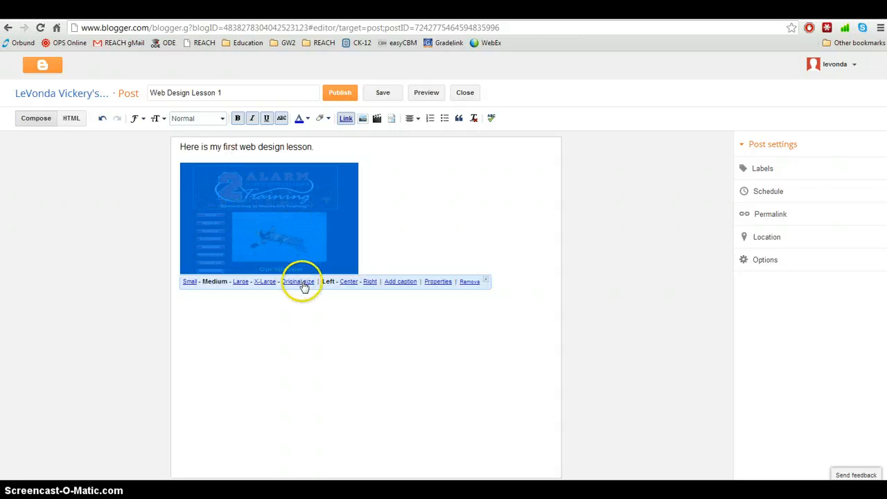
- Right-align the image and move it up beside 'Here is my first web design lesson.'
{"action": "left_click", "coordinate": [400, 215]}
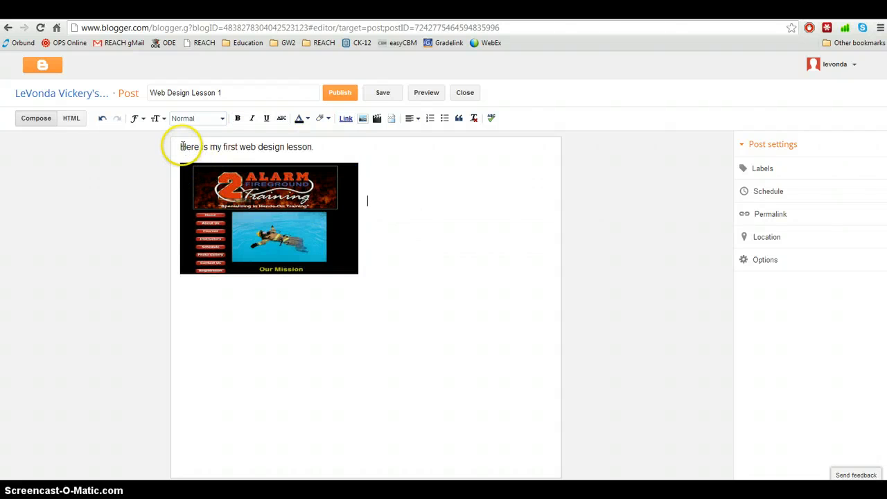
{"action": "left_click", "coordinate": [211, 191]}
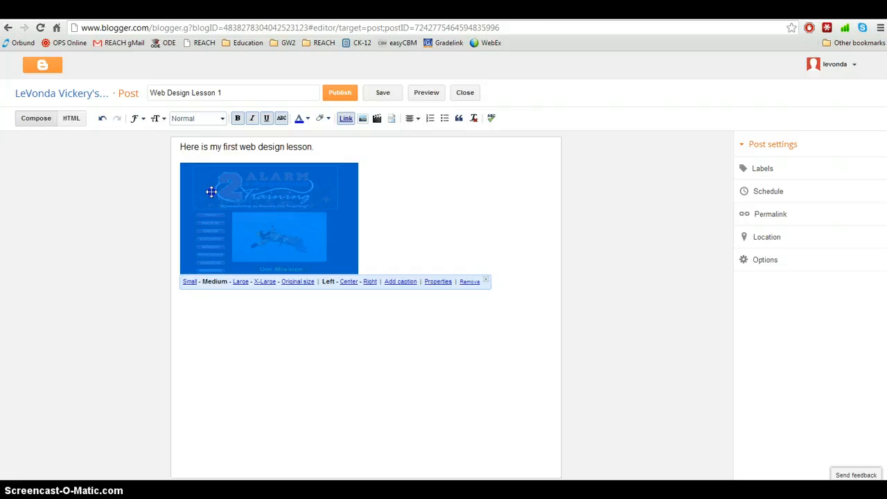
{"action": "left_click", "coordinate": [367, 283]}
{"action": "left_click_drag", "start_coordinate": [428, 227], "coordinate": [437, 150]}
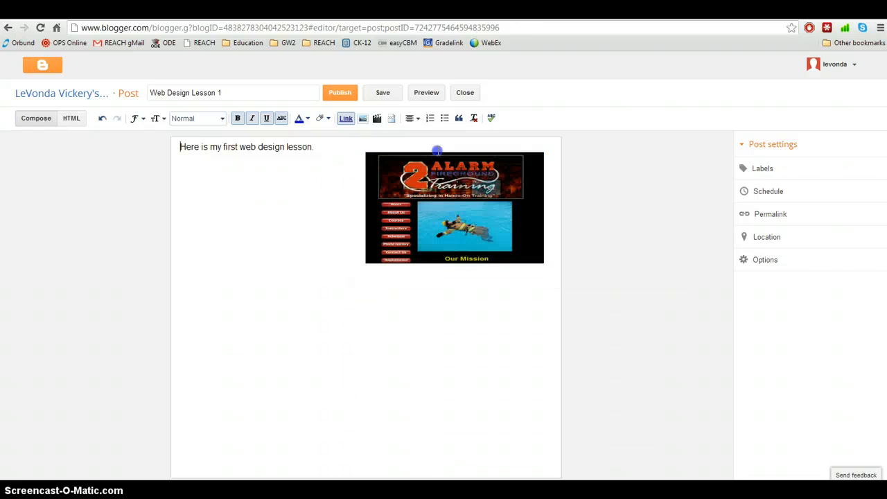
{"action": "left_click", "coordinate": [404, 169]}
{"action": "left_click", "coordinate": [320, 212]}
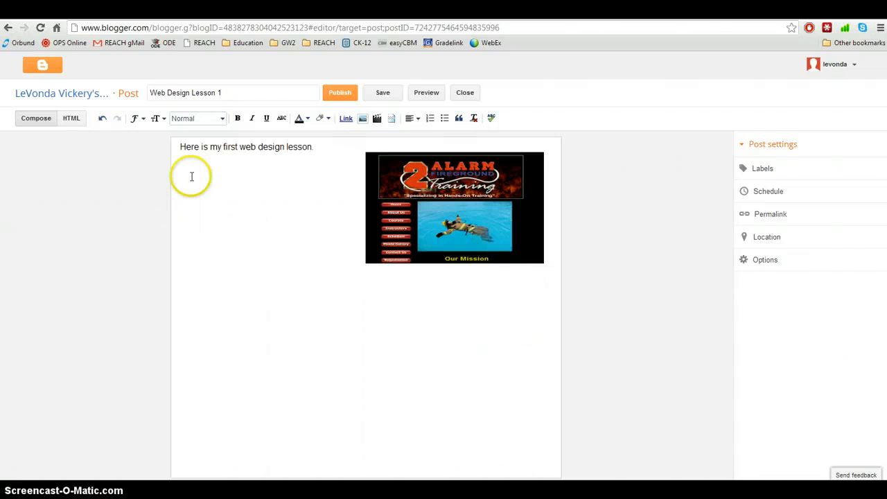
{"action": "type", "text": "It’s time to learn how HTML tags are used to create Web pages. All HTML pages begin with the html (the html must be included inside the <> brackets) tag and end with the /html (the /html must be included inside the <> brackets). Considering the huge amount of information on the Internet, Web pages are created from a surprisingly small number of tags, and you will find that they are easy to learn and use. The HEAD element (delineated by the head and /head tags) comes next and serves as a box or container that can hold a variety of other elements, including the TITLE element. The TITLE element contains the words that appear on the title bar or page tab in the browser window. In this example, \"Tags and Attributes\" is the title."}
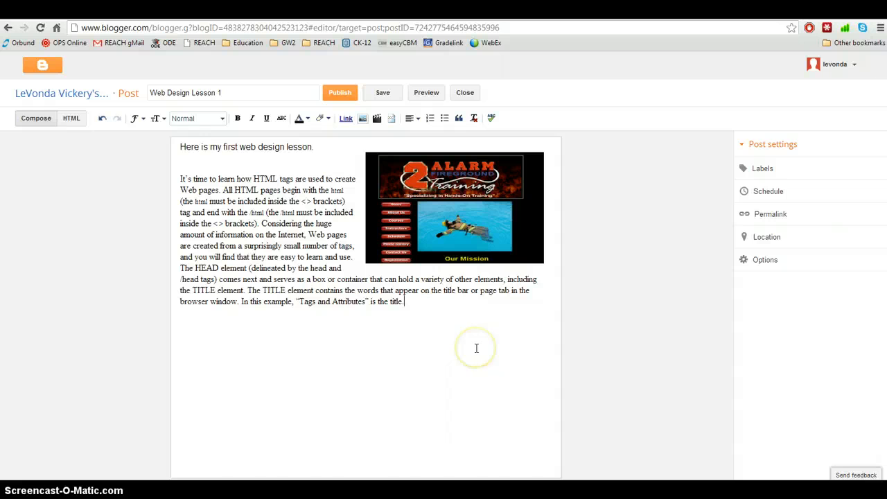
{"action": "left_click_drag", "start_coordinate": [433, 307], "coordinate": [128, 179]}
{"action": "key", "text": "BackSpace"}
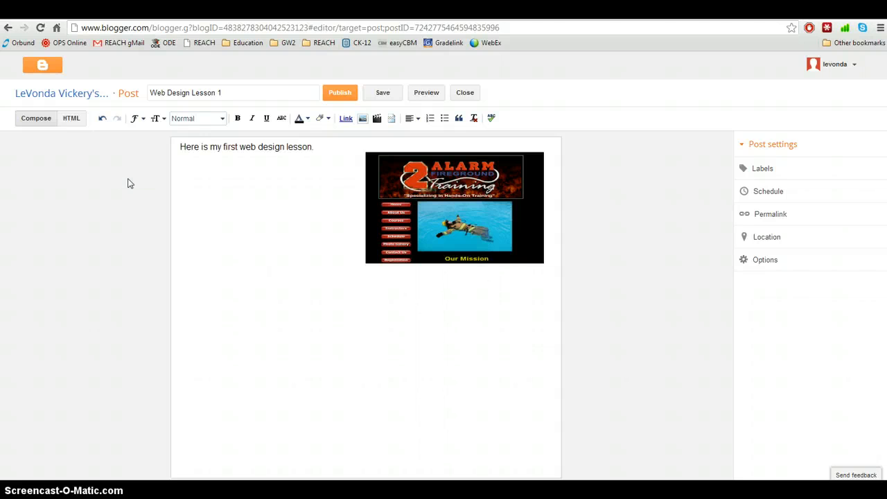
- Publish Web Design Lesson 1, reopen and close it discarding changes, then view it
{"action": "left_click", "coordinate": [340, 93]}
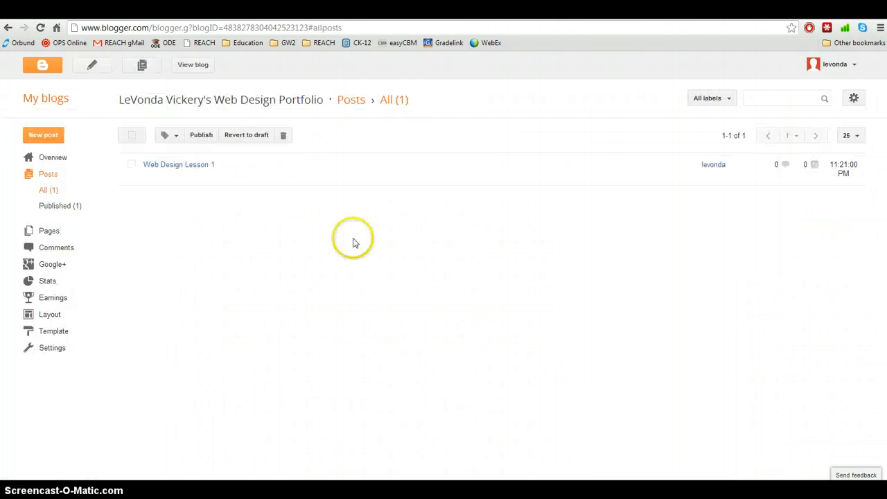
{"action": "left_click", "coordinate": [181, 166]}
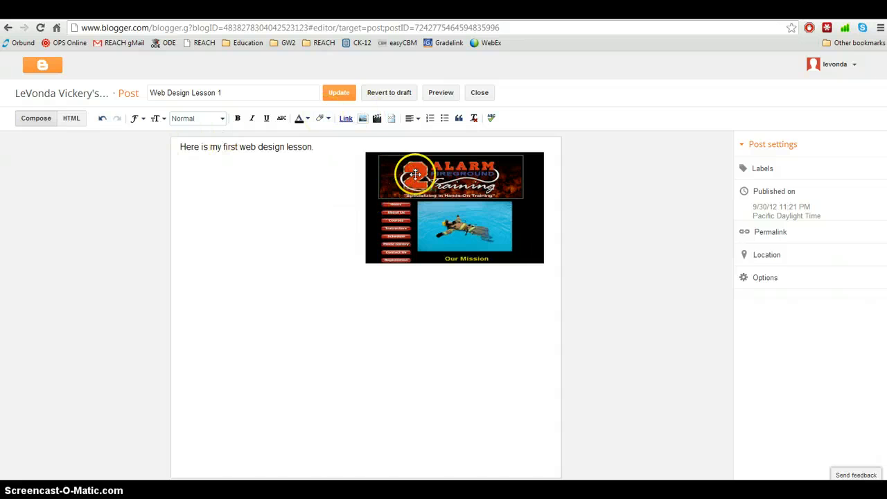
{"action": "left_click", "coordinate": [477, 93]}
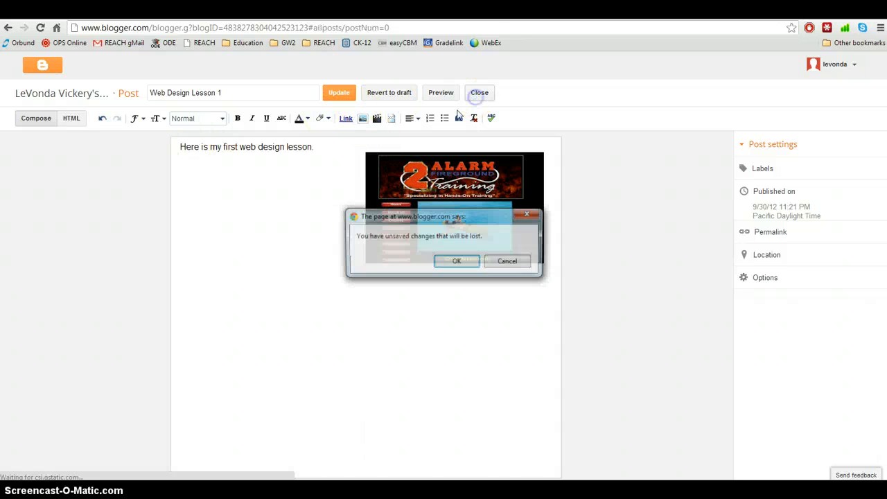
{"action": "left_click", "coordinate": [469, 269]}
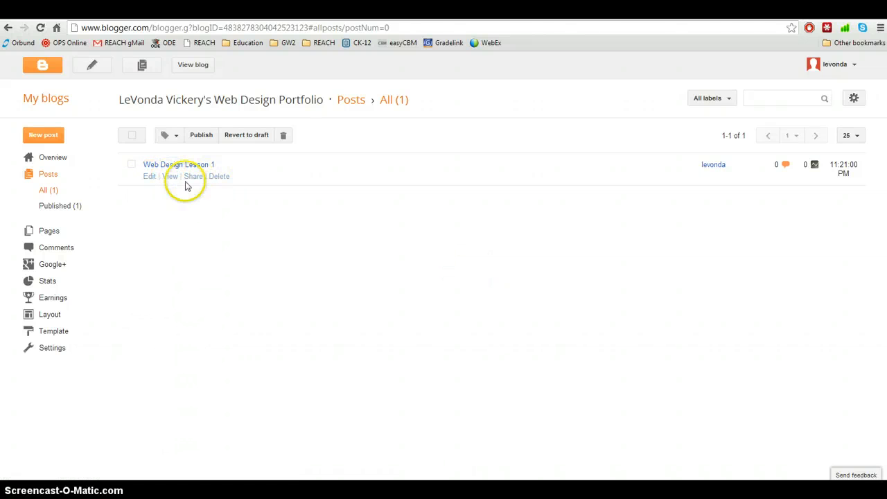
{"action": "left_click", "coordinate": [169, 177]}
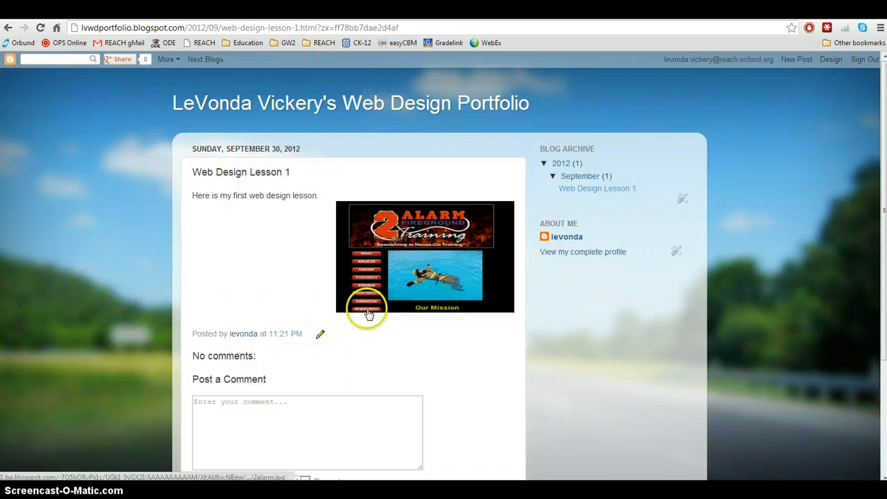
- Highlight the words 'Web Design Lesson' in the published post's title
{"action": "left_click_drag", "start_coordinate": [190, 172], "coordinate": [196, 197]}
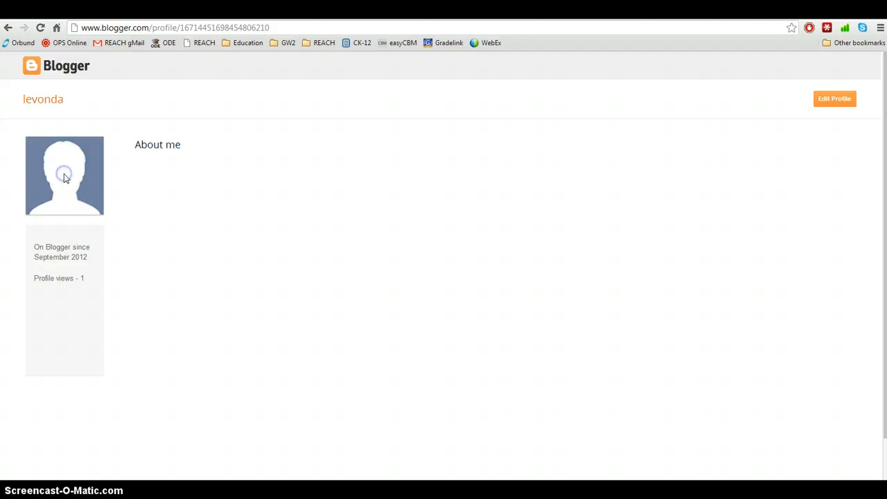
- In Edit Profile, set Gender to Female and Region/State to OR
{"action": "left_click", "coordinate": [834, 99]}
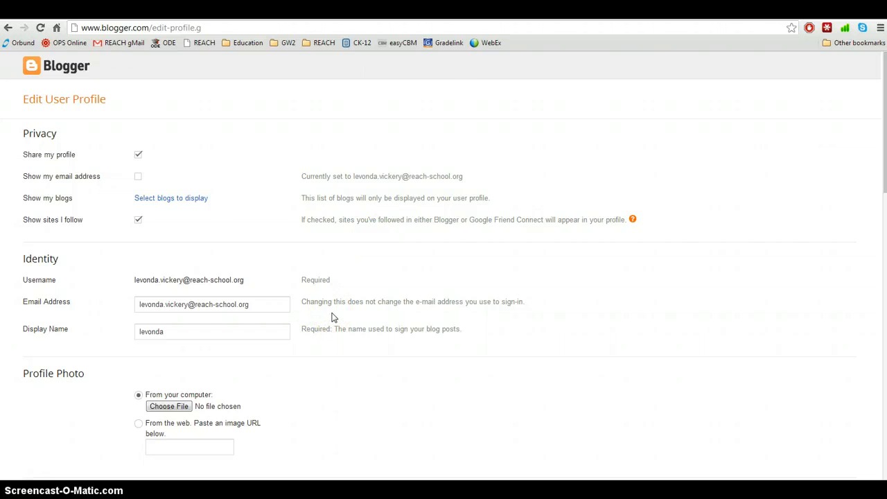
{"action": "scroll", "coordinate": [332, 317], "scroll_direction": "down", "scroll_amount": 3}
{"action": "scroll", "coordinate": [332, 317], "scroll_direction": "down", "scroll_amount": 2}
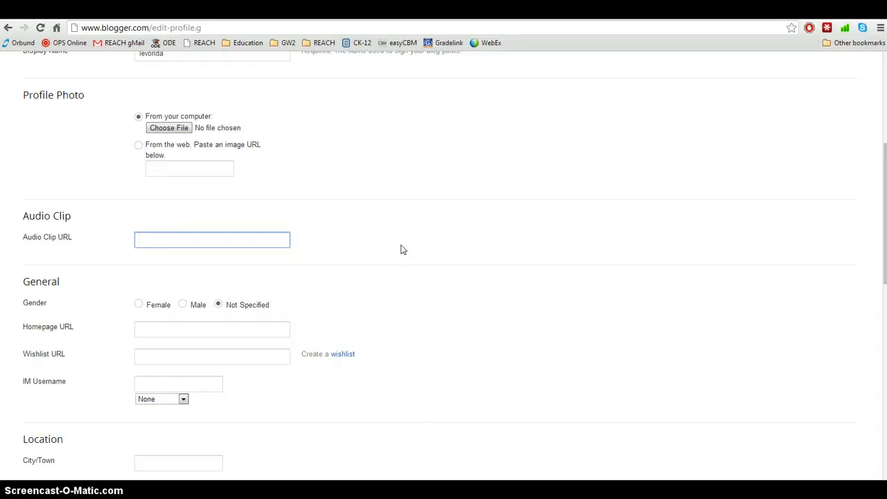
{"action": "left_click", "coordinate": [139, 304]}
{"action": "scroll", "coordinate": [382, 303], "scroll_direction": "down", "scroll_amount": 3}
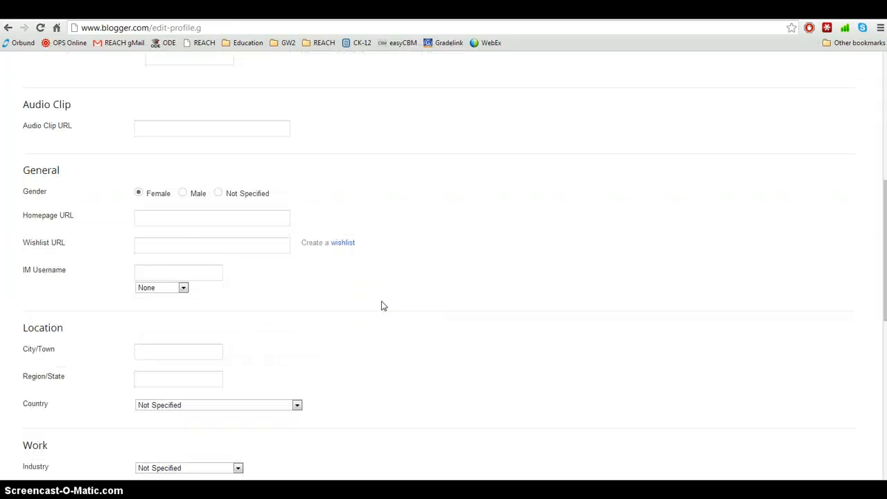
{"action": "scroll", "coordinate": [381, 306], "scroll_direction": "down", "scroll_amount": 2}
{"action": "left_click", "coordinate": [143, 321]}
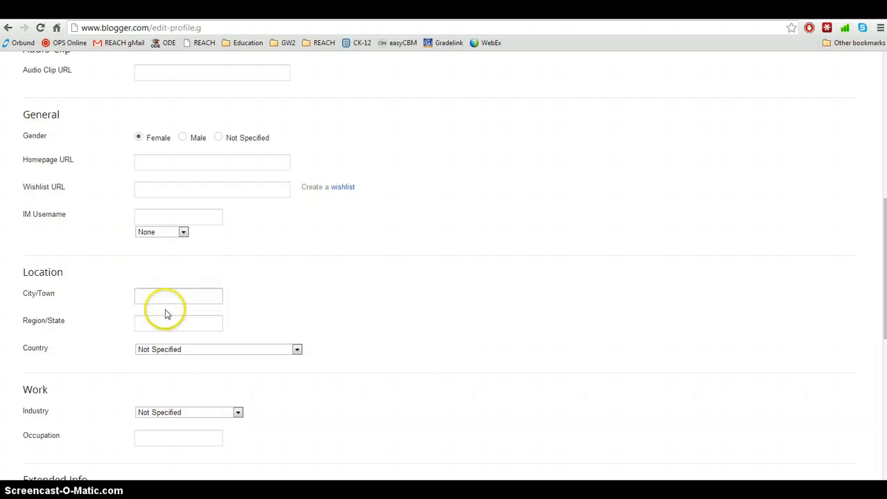
{"action": "left_click", "coordinate": [166, 322]}
{"action": "type", "text": "O"}
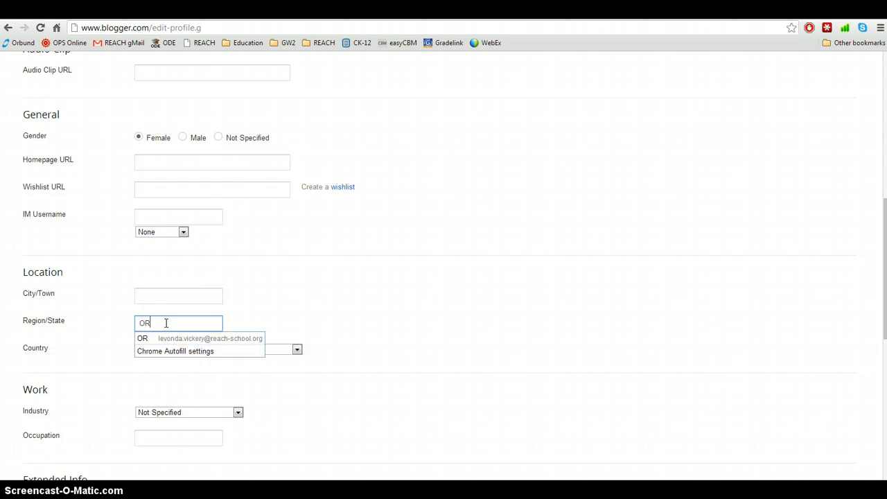
{"action": "type", "text": "R"}
{"action": "key", "text": "Tab"}
{"action": "left_click", "coordinate": [457, 311]}
- Set the profile's Industry to Education
{"action": "scroll", "coordinate": [457, 311], "scroll_direction": "down", "scroll_amount": 2}
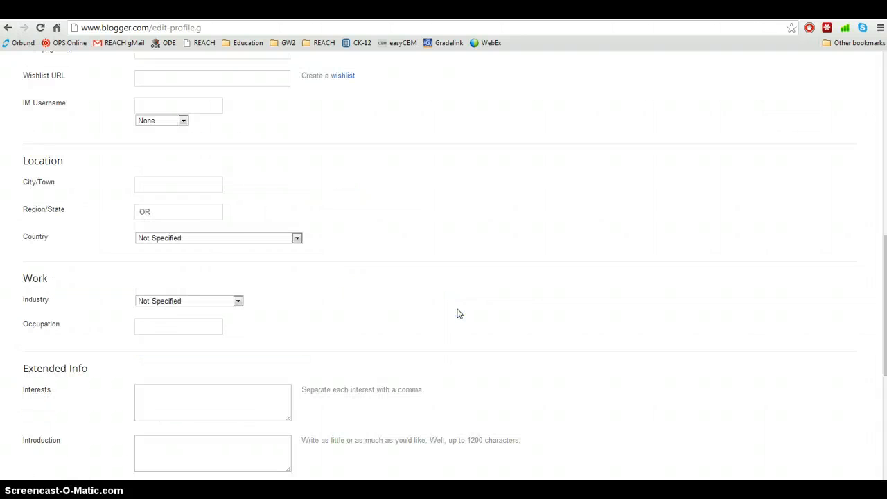
{"action": "left_click", "coordinate": [436, 309]}
{"action": "left_click", "coordinate": [234, 303]}
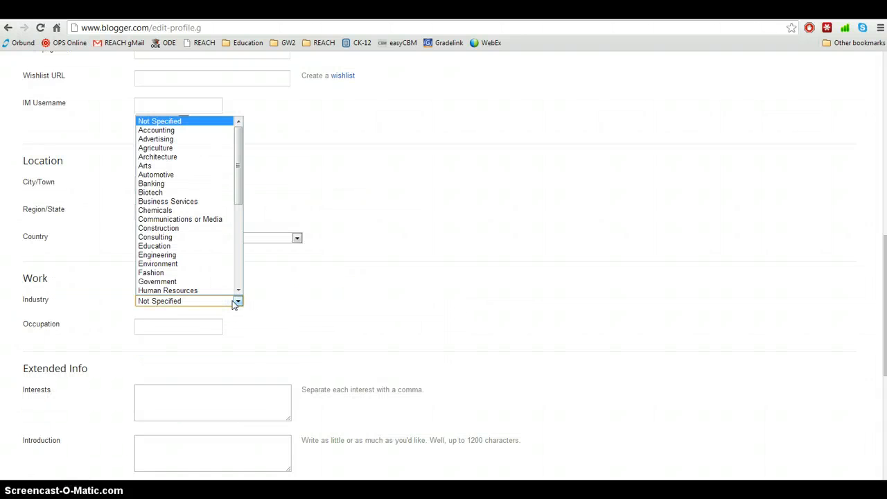
{"action": "left_click", "coordinate": [180, 246]}
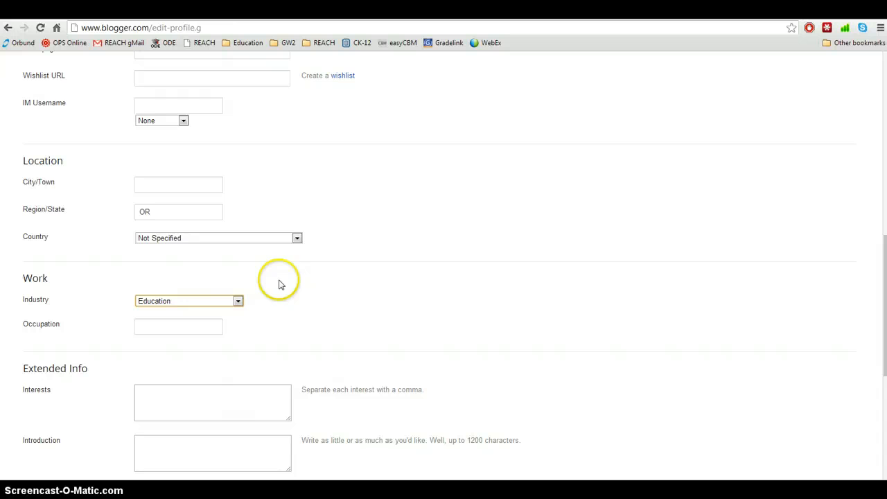
{"action": "left_click", "coordinate": [390, 331]}
{"action": "left_click", "coordinate": [224, 331]}
{"action": "scroll", "coordinate": [224, 331], "scroll_direction": "down", "scroll_amount": 2}
{"action": "scroll", "coordinate": [224, 331], "scroll_direction": "down", "scroll_amount": 1}
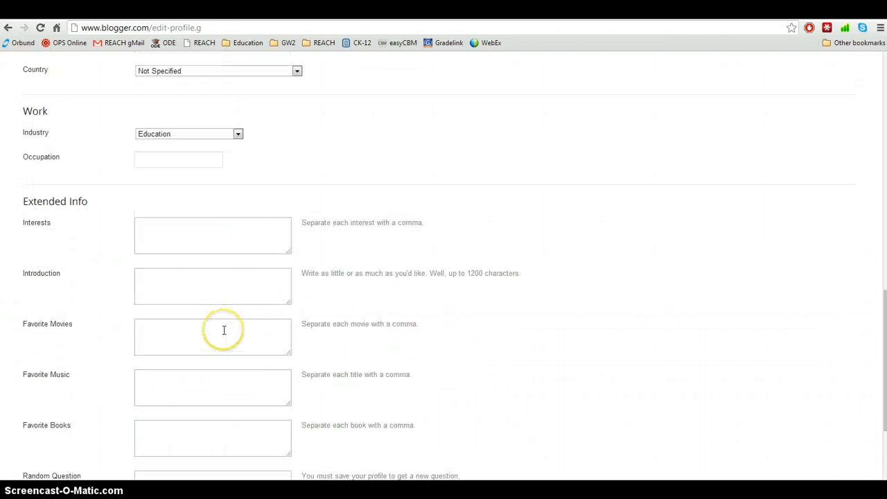
- Go through the Interests, Introduction, Movies, Music and Books boxes, then save the profile
{"action": "left_click", "coordinate": [180, 233]}
{"action": "left_click", "coordinate": [190, 285]}
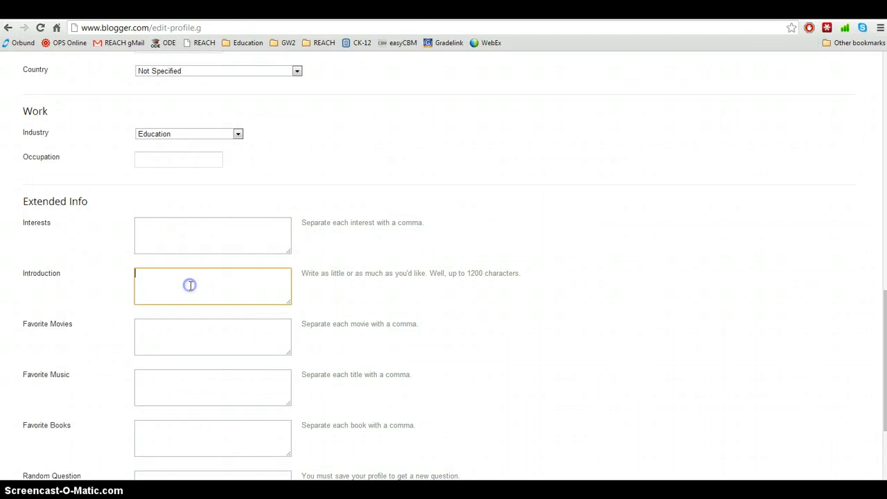
{"action": "left_click", "coordinate": [179, 232]}
{"action": "left_click", "coordinate": [193, 326]}
{"action": "scroll", "coordinate": [194, 340], "scroll_direction": "down", "scroll_amount": 1}
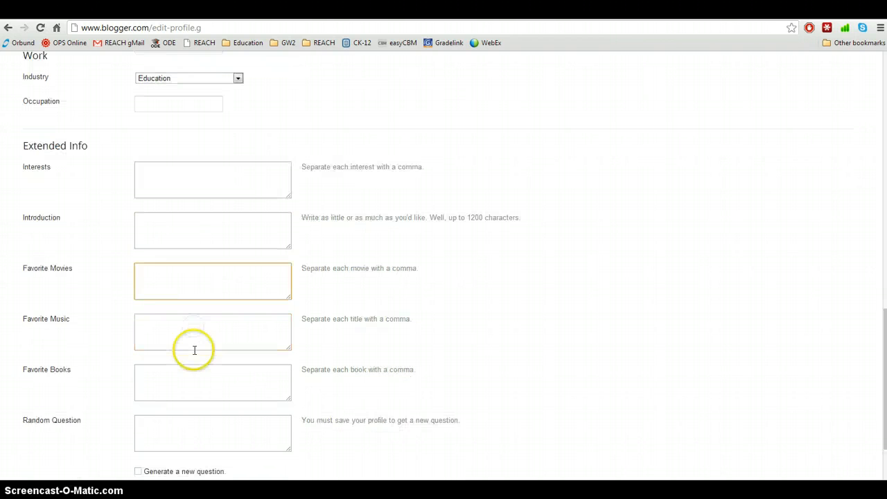
{"action": "left_click", "coordinate": [193, 335]}
{"action": "left_click", "coordinate": [196, 380]}
{"action": "scroll", "coordinate": [194, 387], "scroll_direction": "down", "scroll_amount": 2}
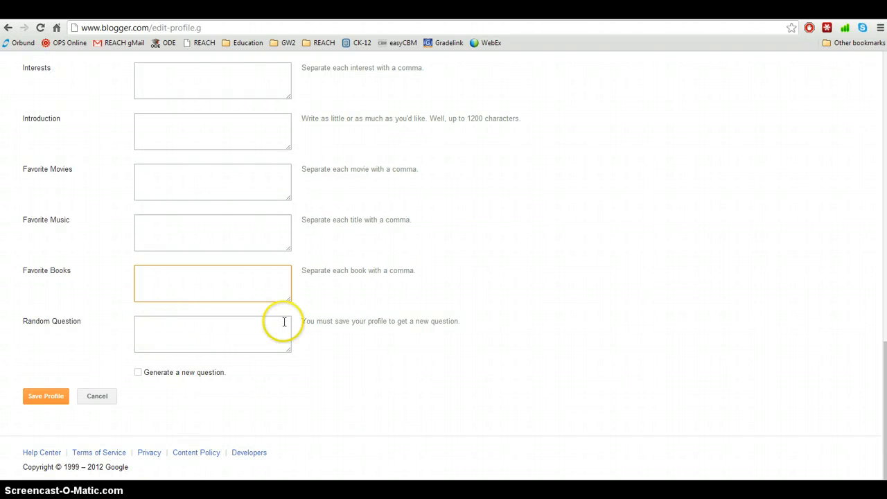
{"action": "scroll", "coordinate": [284, 321], "scroll_direction": "up", "scroll_amount": 2}
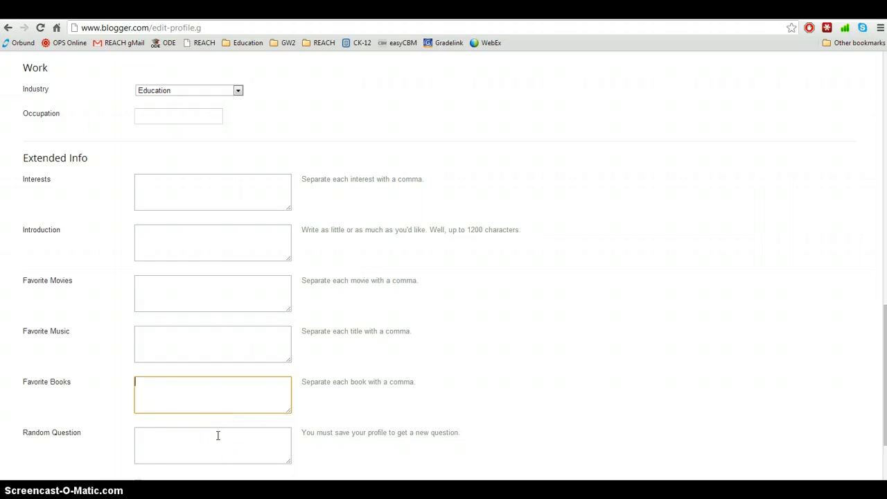
{"action": "scroll", "coordinate": [218, 435], "scroll_direction": "down", "scroll_amount": 1}
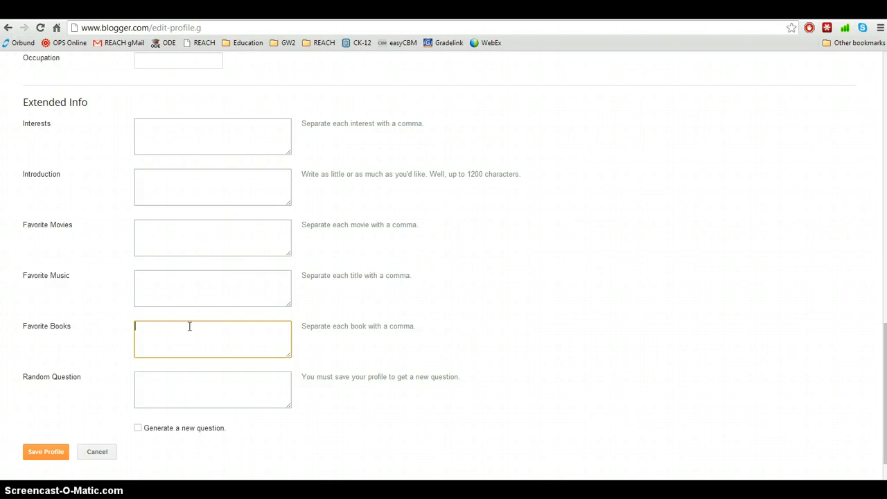
{"action": "left_click", "coordinate": [68, 443]}
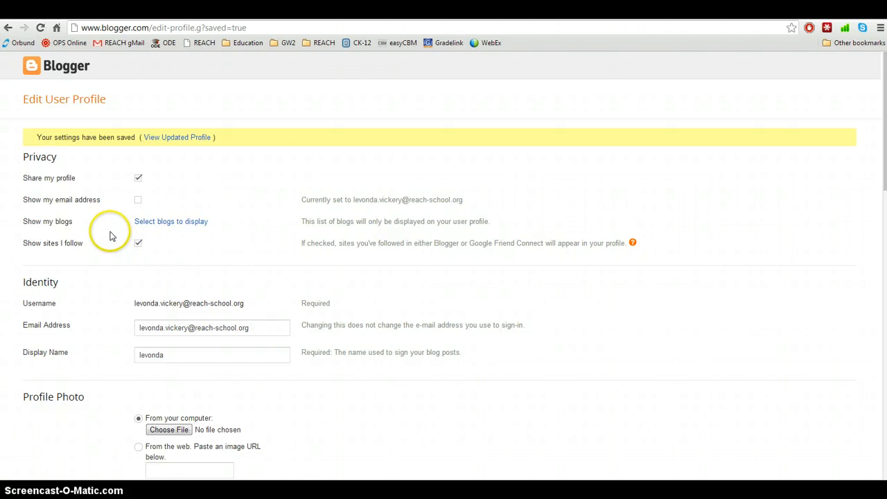
- From the Blogger dashboard, view the live Web Design Portfolio blog and select its address
{"action": "left_click", "coordinate": [76, 77]}
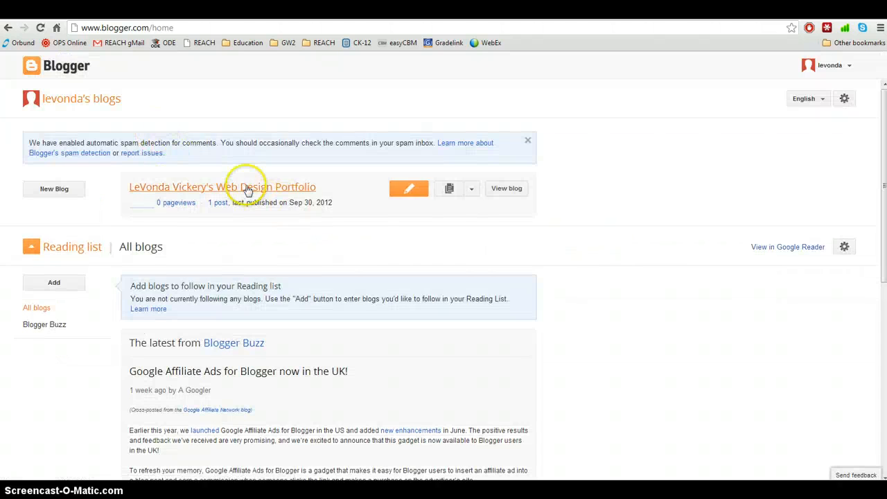
{"action": "left_click", "coordinate": [245, 188]}
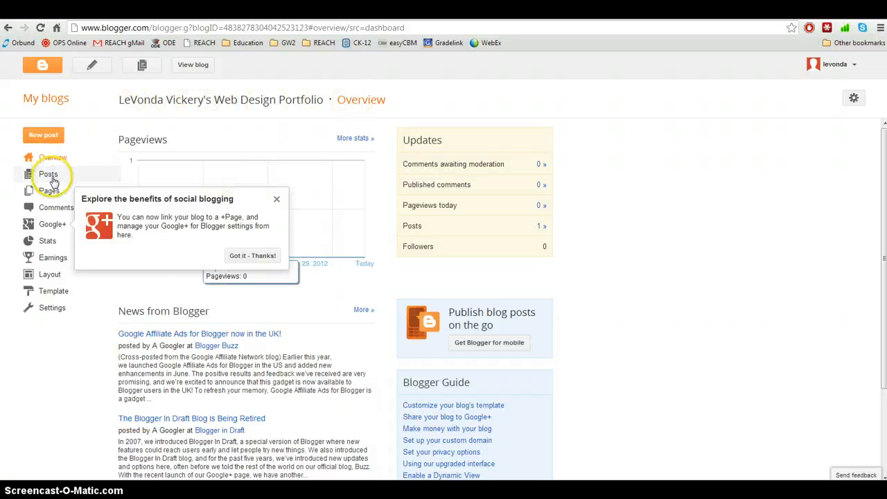
{"action": "left_click", "coordinate": [47, 97]}
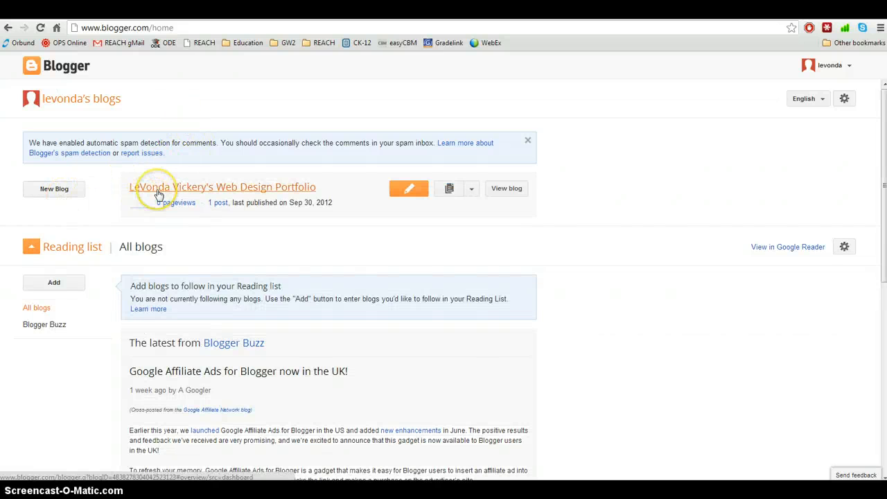
{"action": "left_click", "coordinate": [475, 194]}
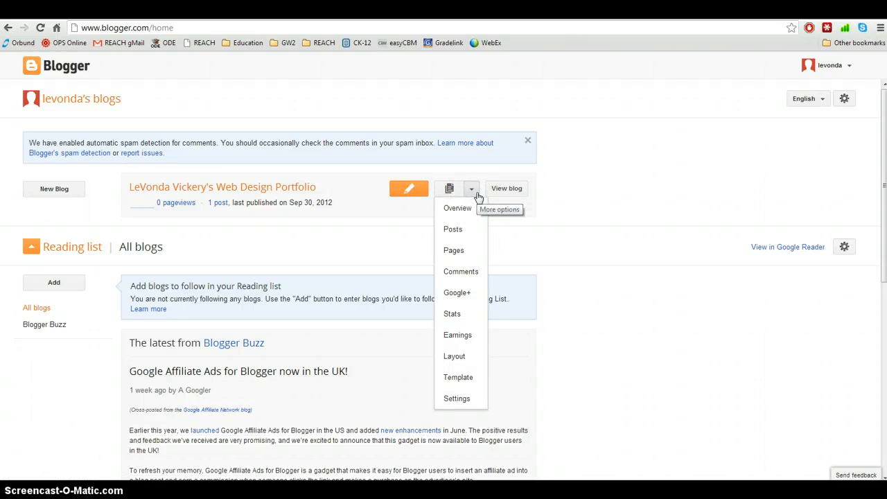
{"action": "left_click", "coordinate": [498, 189]}
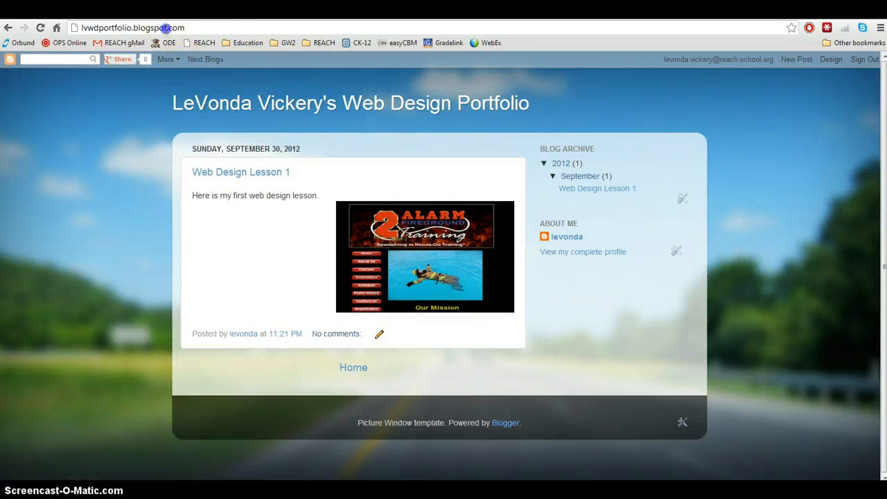
{"action": "left_click", "coordinate": [266, 27]}
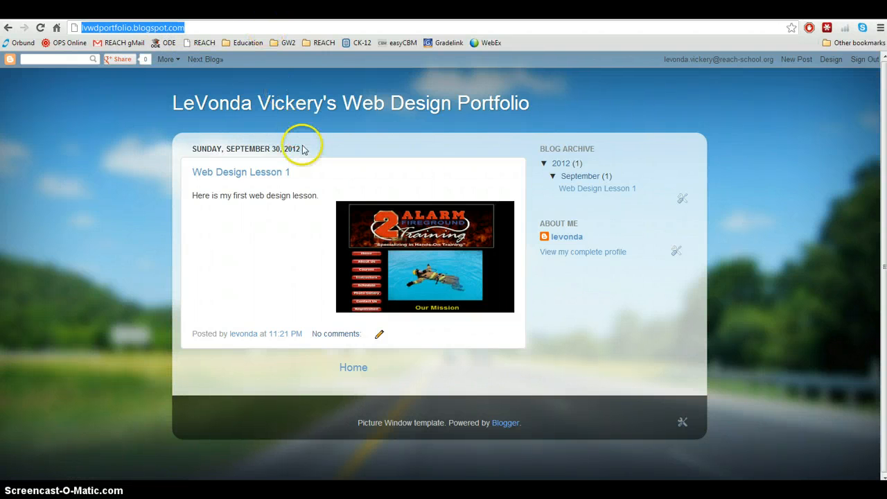